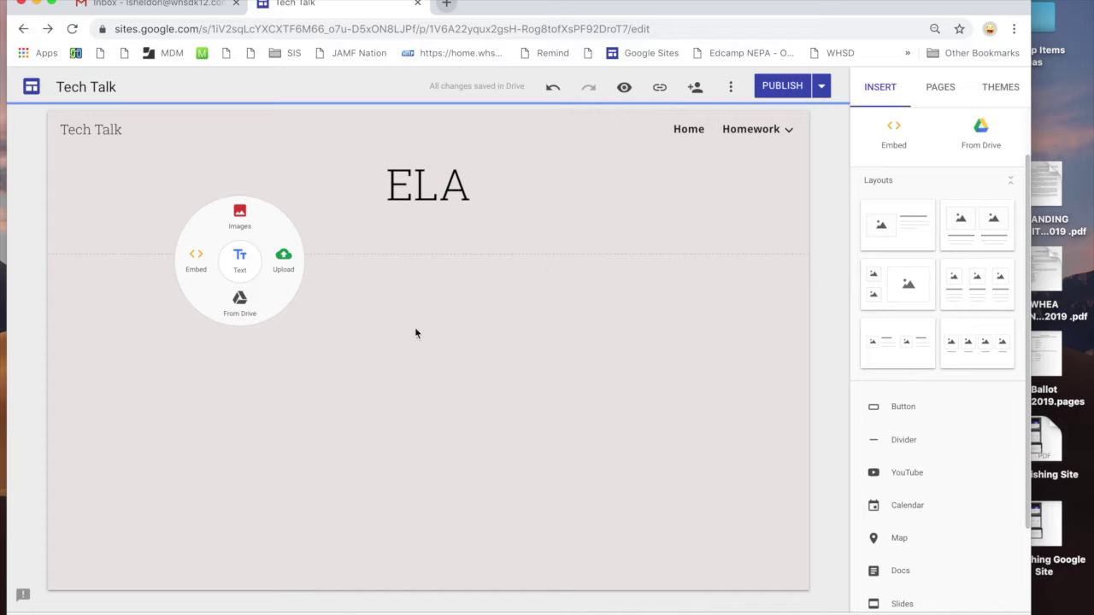
# - Insert a text box in the empty section reading 'Welcome to the page.' and select the sentence
pyautogui.click(395, 340)
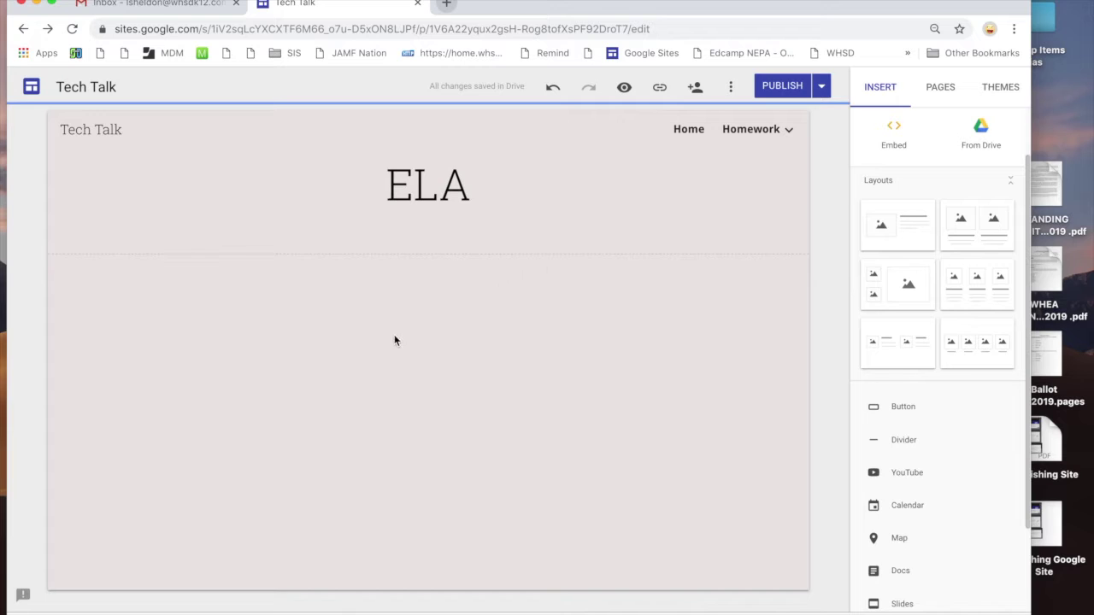
pyautogui.doubleClick(163, 341)
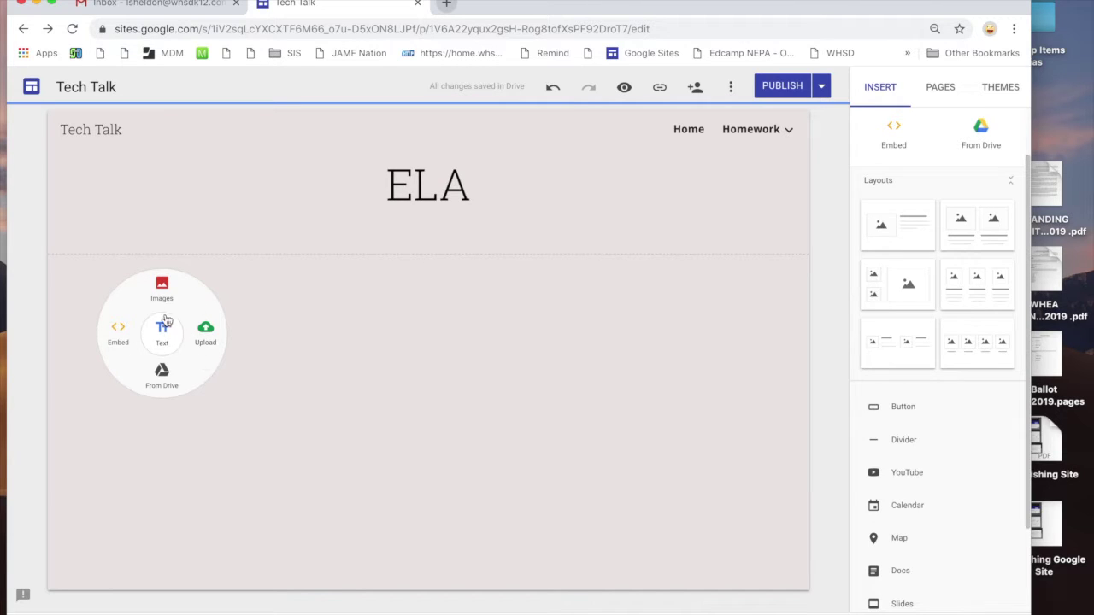
pyautogui.click(163, 340)
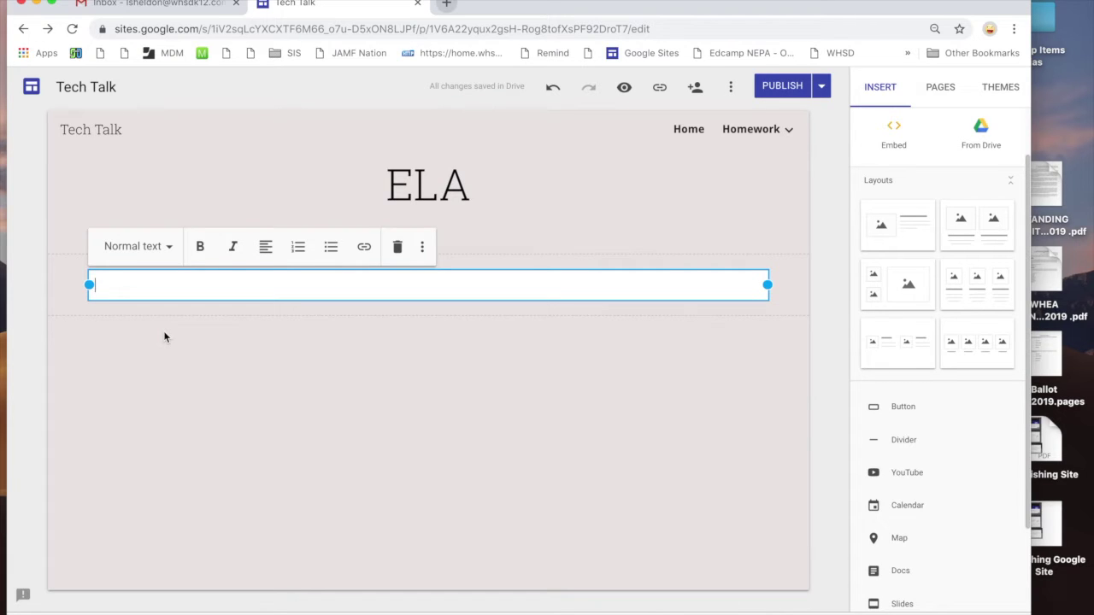
pyautogui.write('Wel')
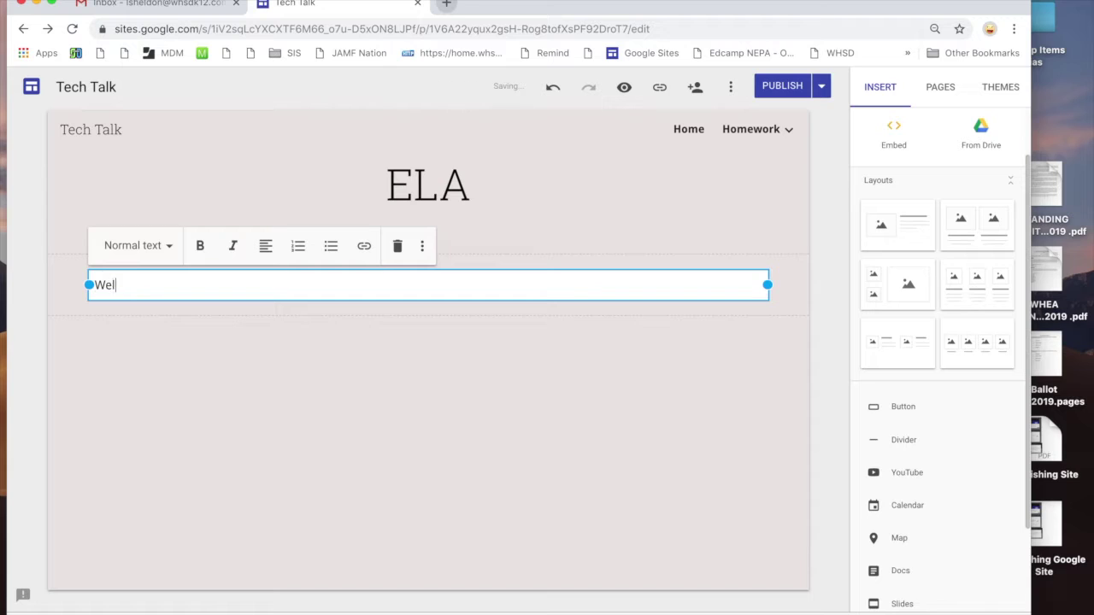
pyautogui.write('come to the page.')
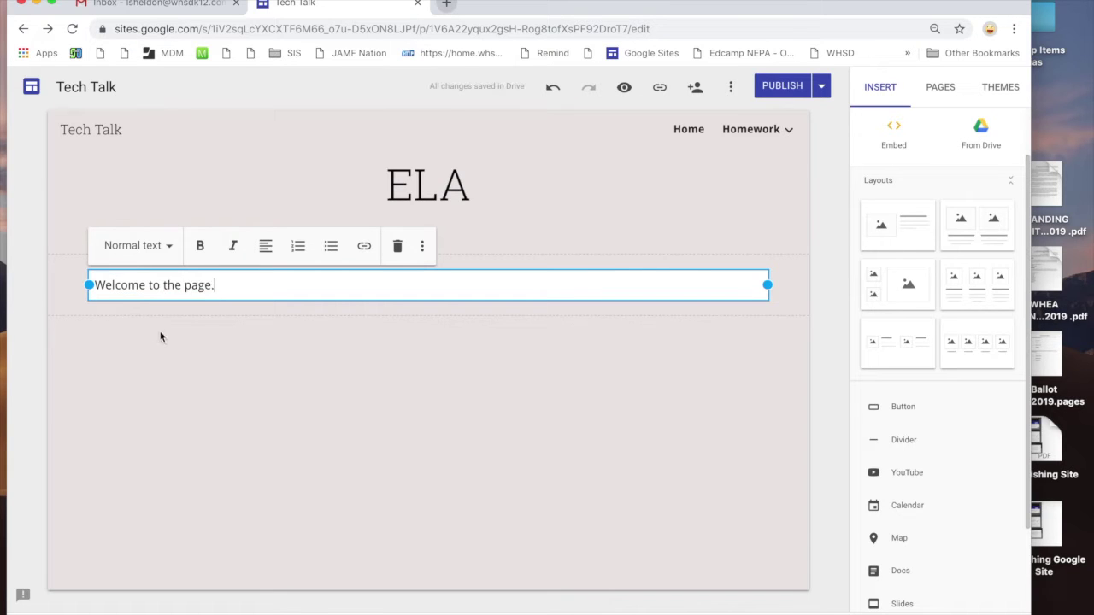
pyautogui.moveTo(217, 284); pyautogui.dragTo(90, 286)
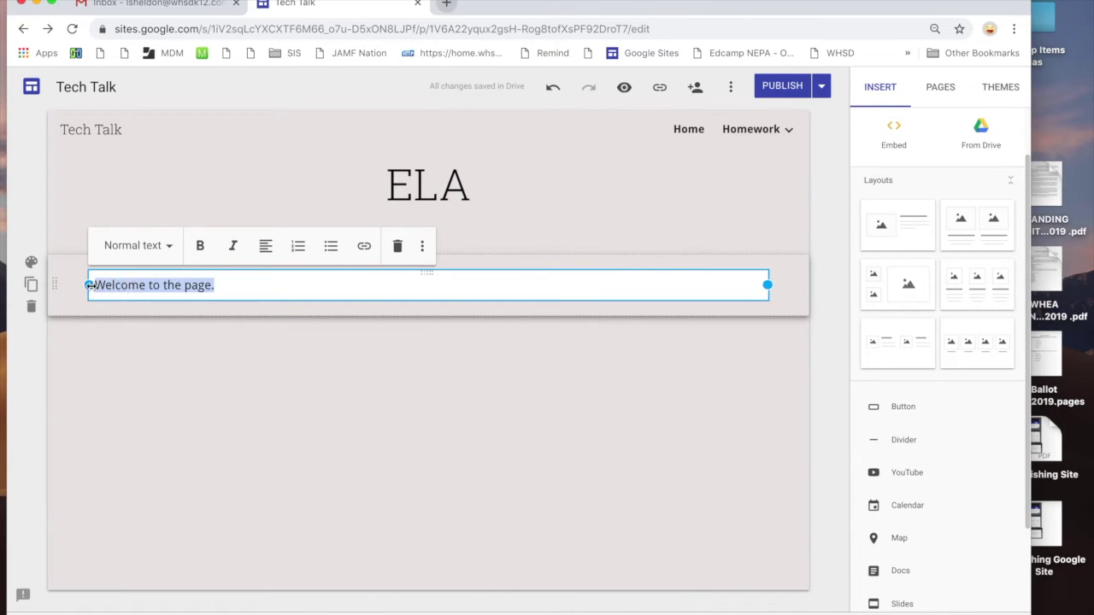
# - Style 'Welcome to the page.' as a Subheading and set its section background to pink Emphasis 2
pyautogui.click(164, 246)
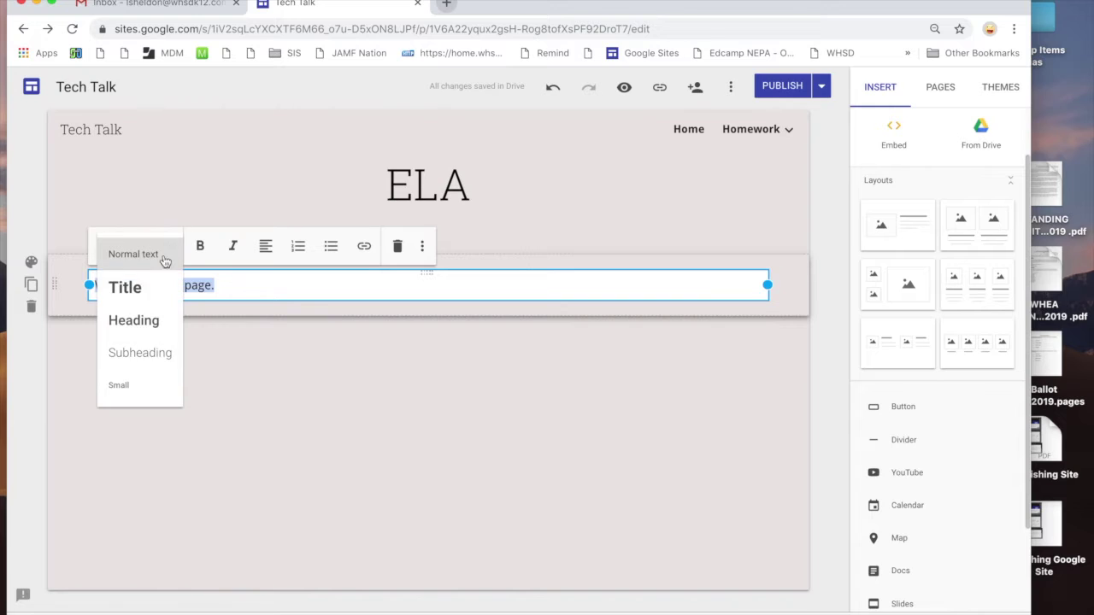
pyautogui.click(134, 350)
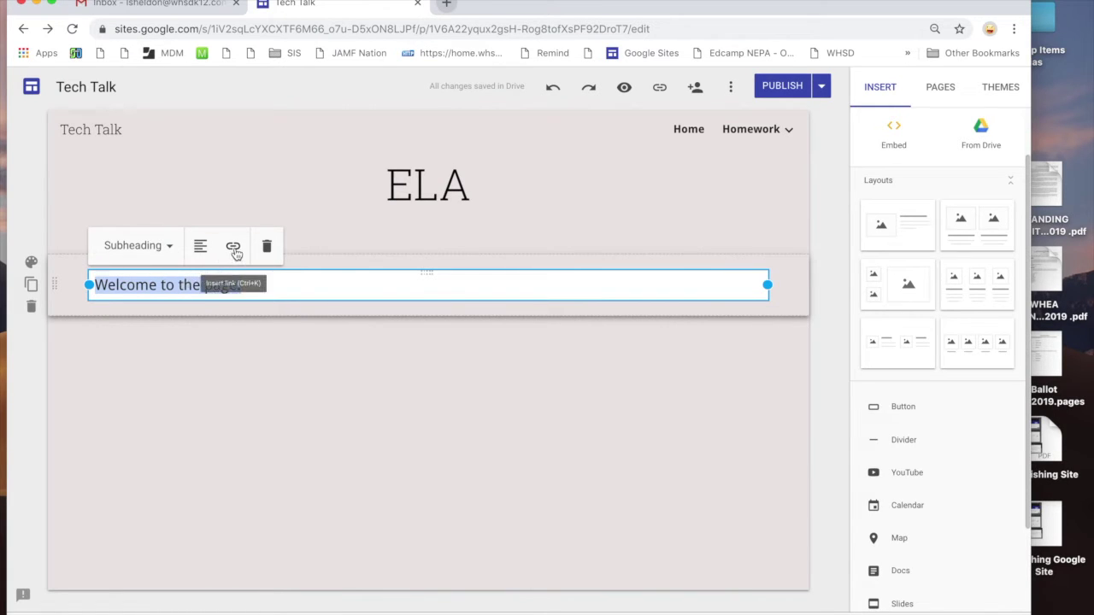
pyautogui.click(30, 263)
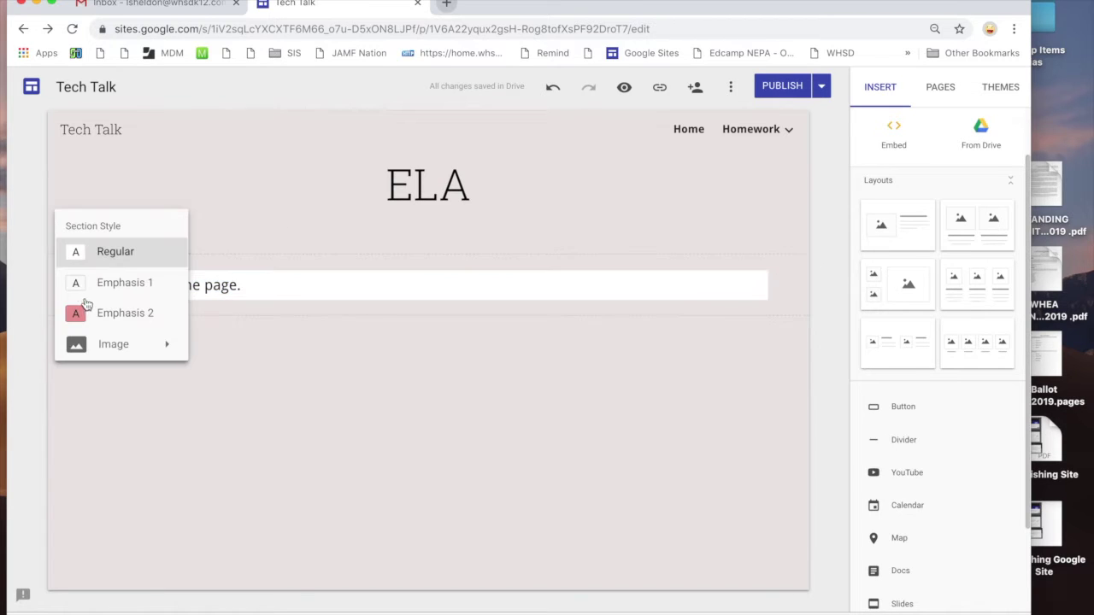
pyautogui.click(91, 311)
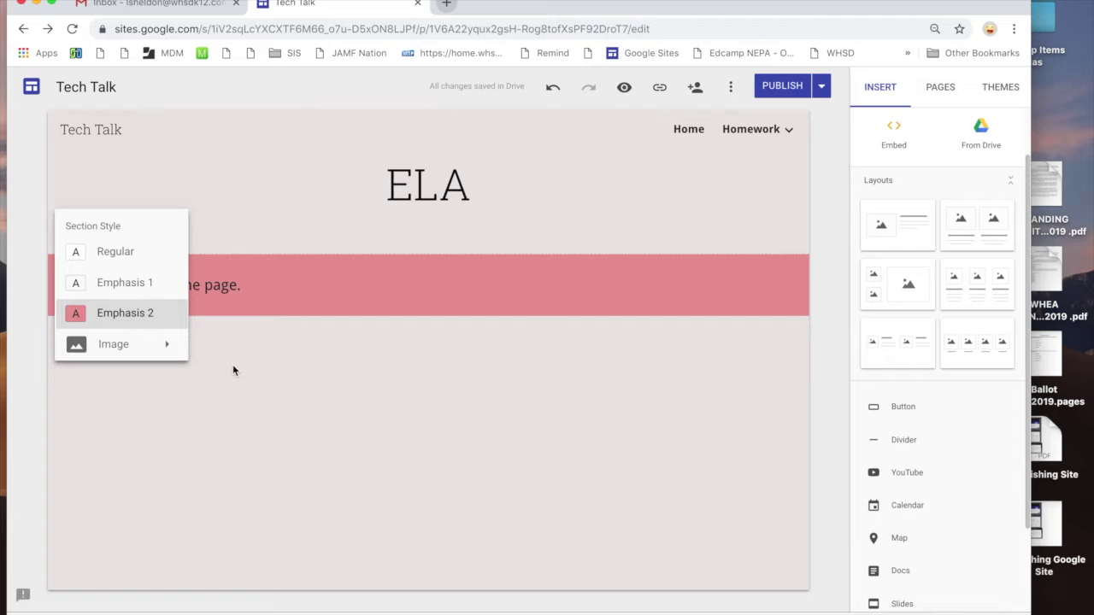
pyautogui.click(141, 285)
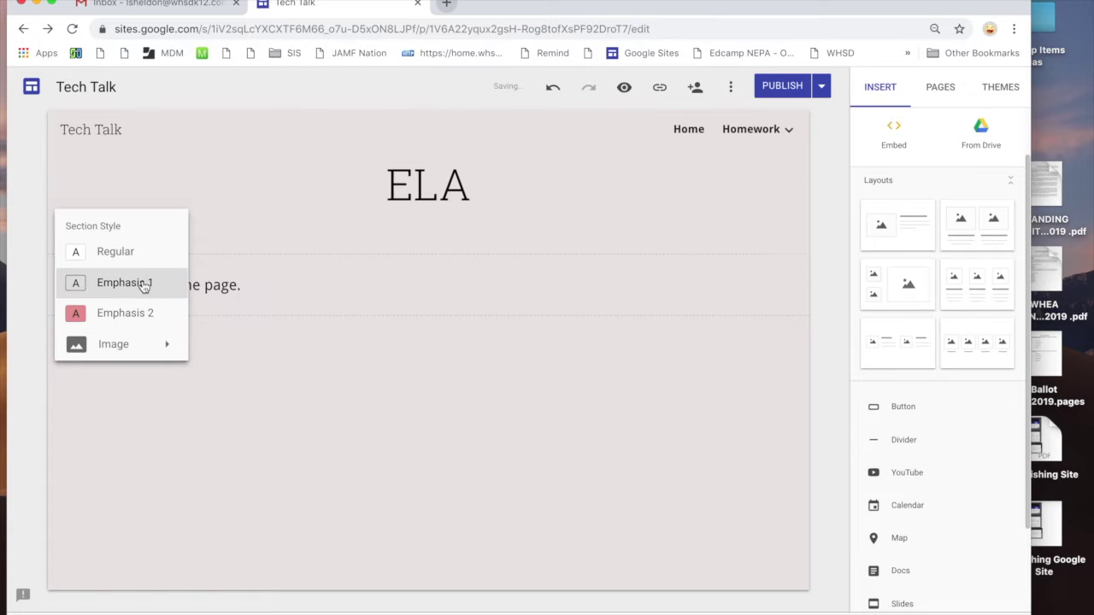
pyautogui.click(117, 321)
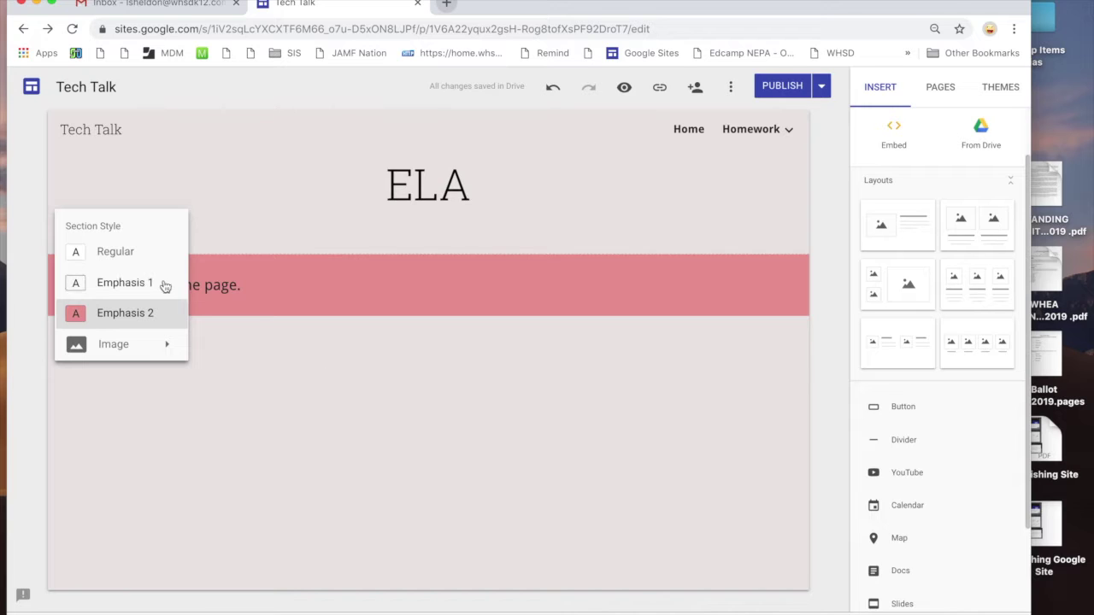
pyautogui.click(330, 431)
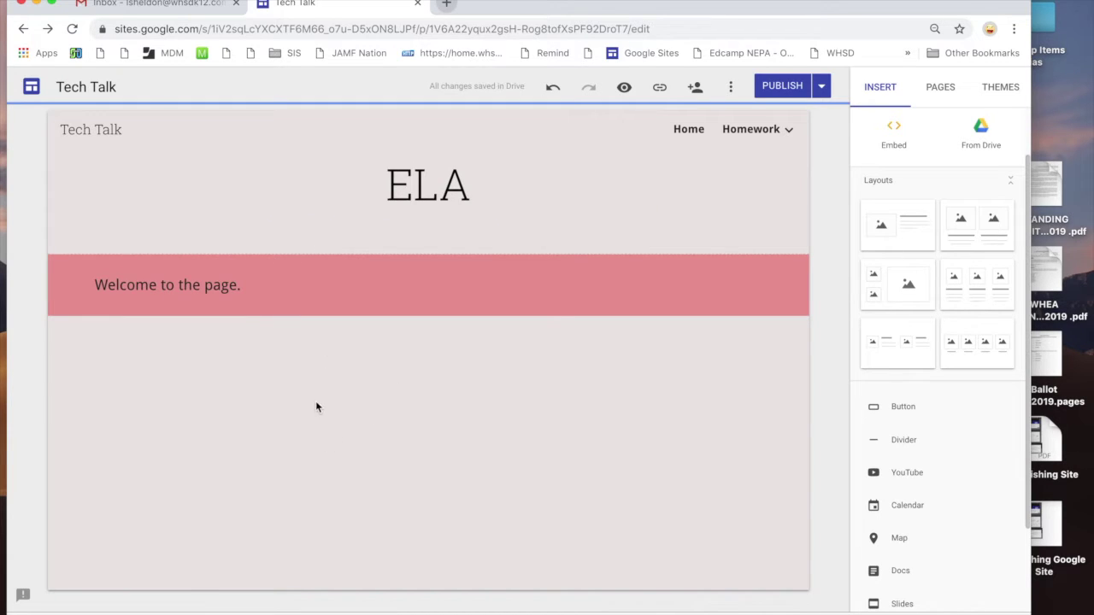
pyautogui.doubleClick(317, 407)
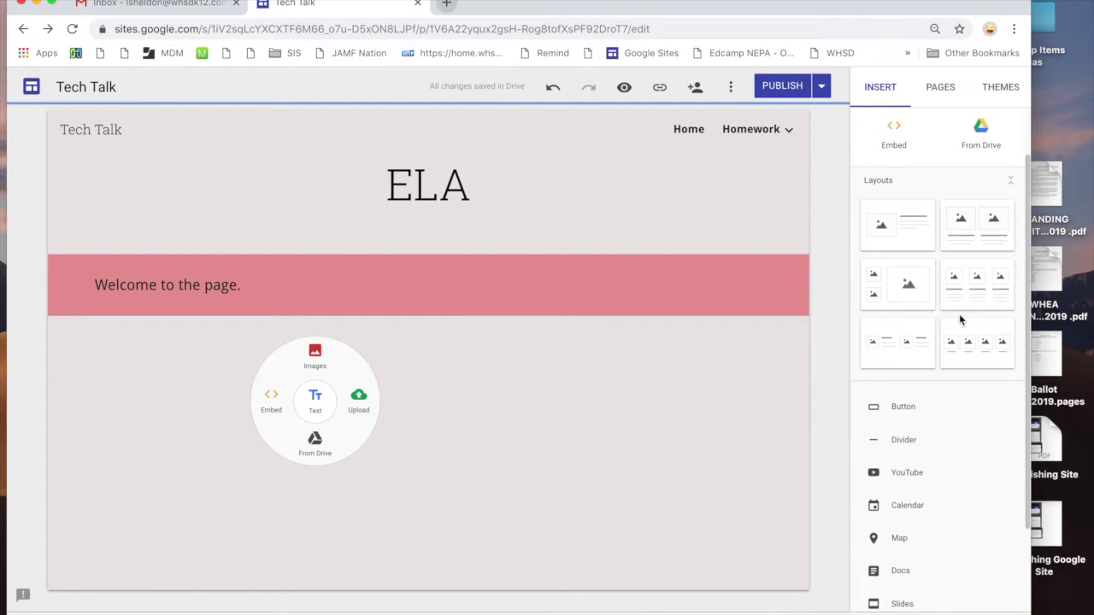
pyautogui.scroll(-3, 935, 339)
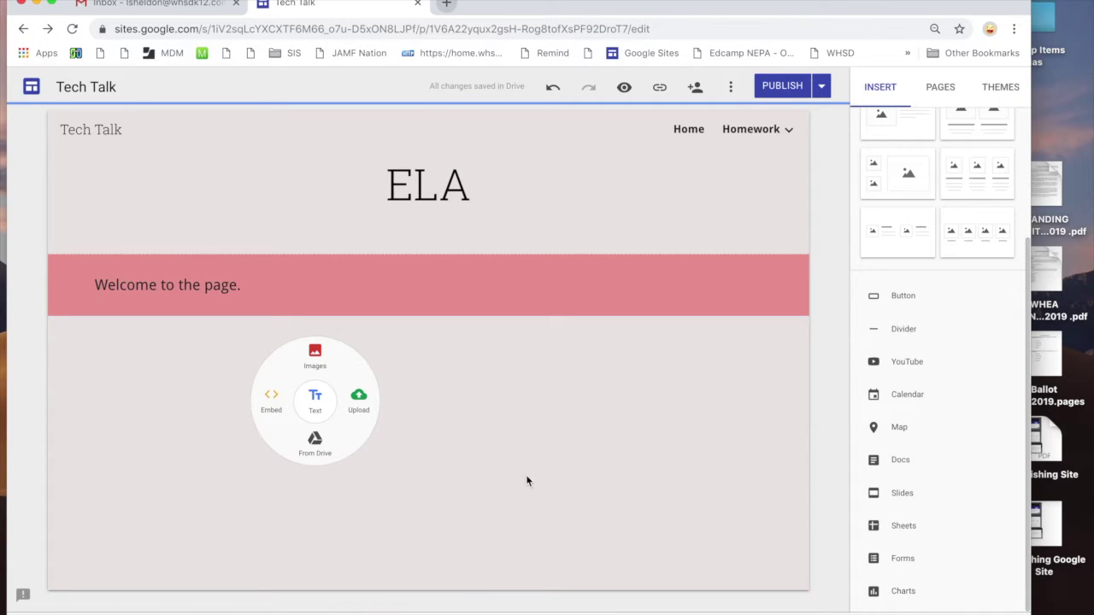
pyautogui.click(457, 393)
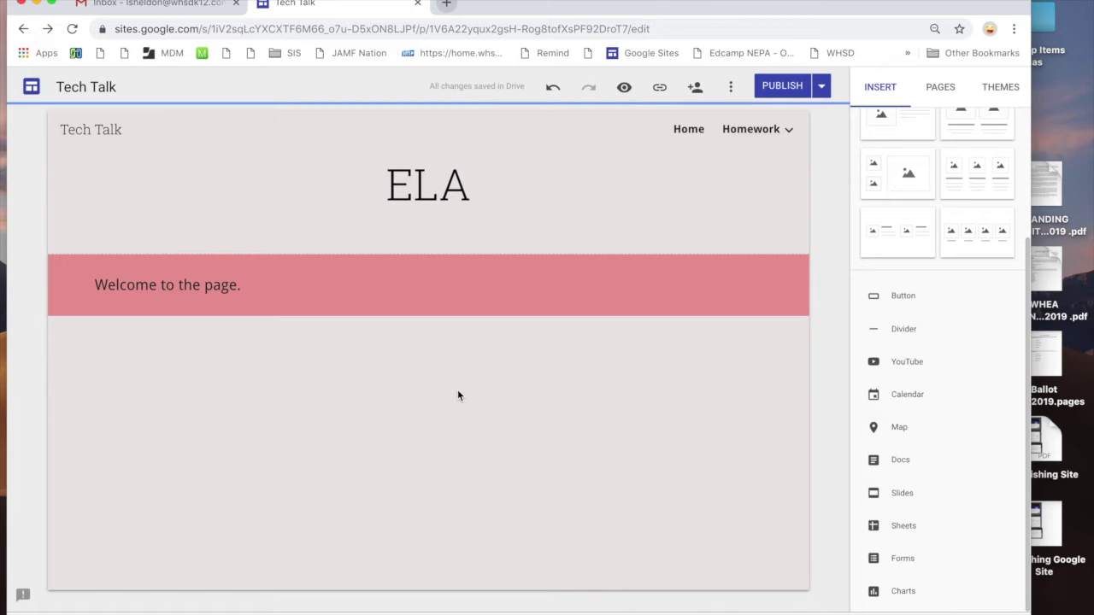
pyautogui.click(171, 5)
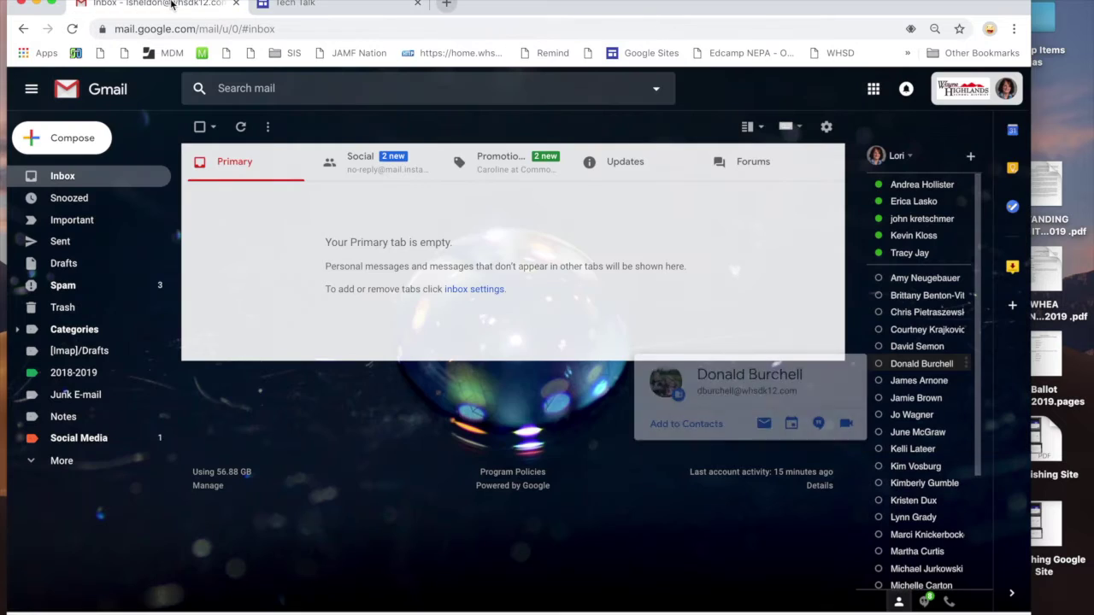
# - Open Google Drive from the Gmail apps grid and select 9th Grade History Text in My Drive
pyautogui.click(874, 92)
pyautogui.click(975, 166)
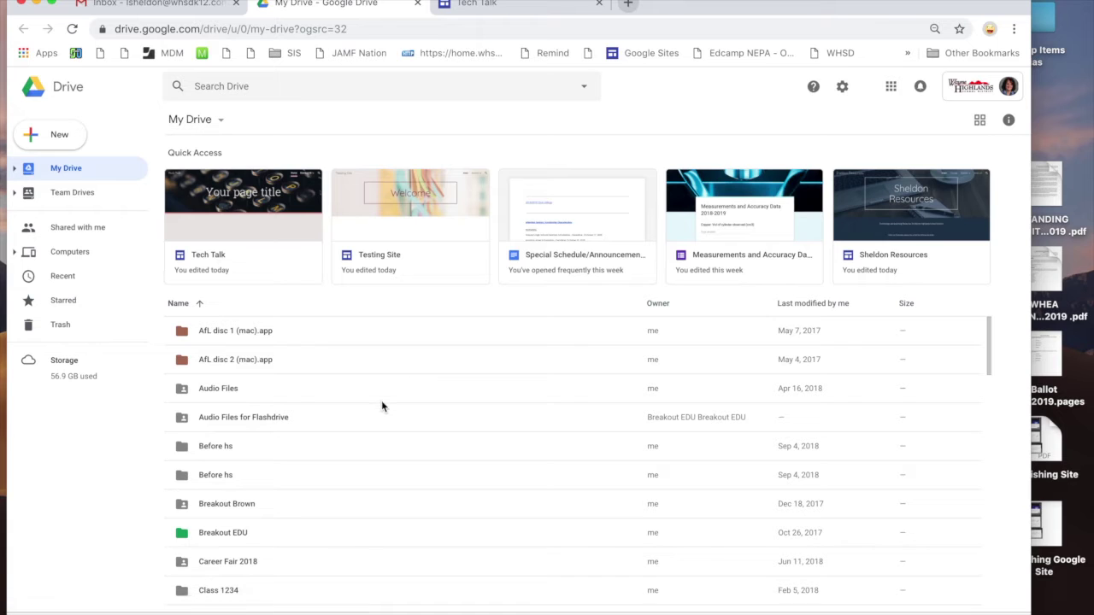
pyautogui.scroll(-5, 368, 438)
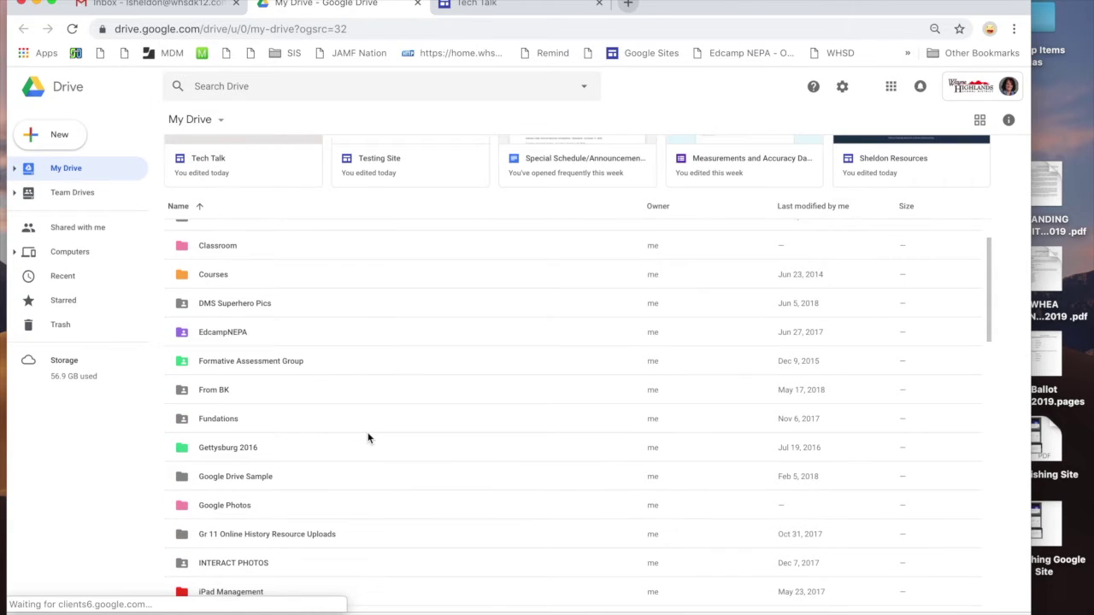
pyautogui.scroll(-5, 359, 436)
pyautogui.scroll(-3, 328, 431)
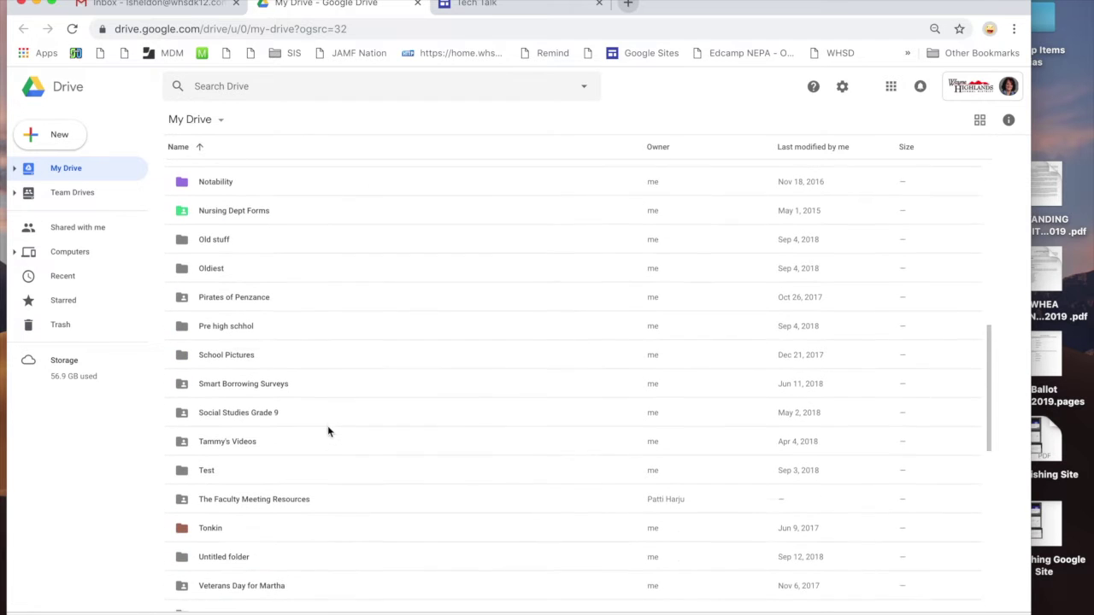
pyautogui.scroll(-10, 272, 308)
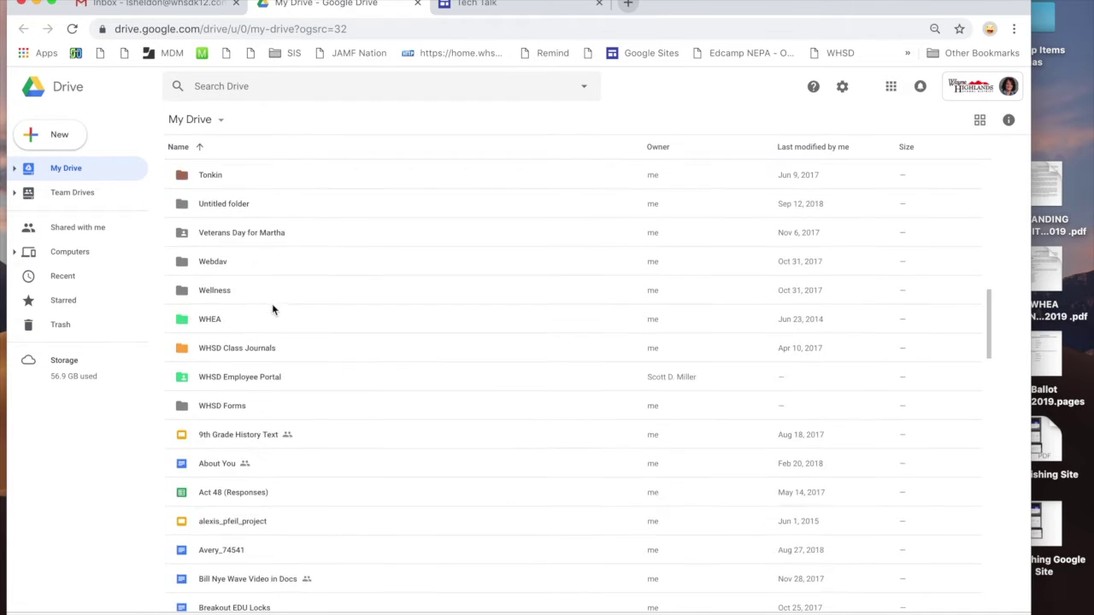
pyautogui.scroll(-10, 268, 342)
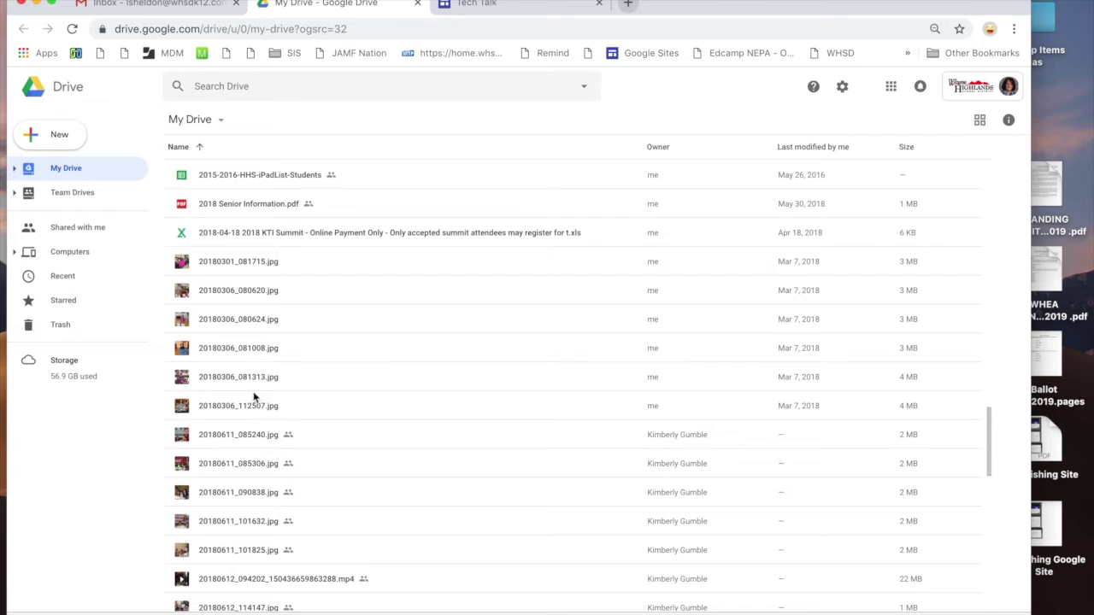
pyautogui.scroll(3, 253, 369)
pyautogui.click(255, 269)
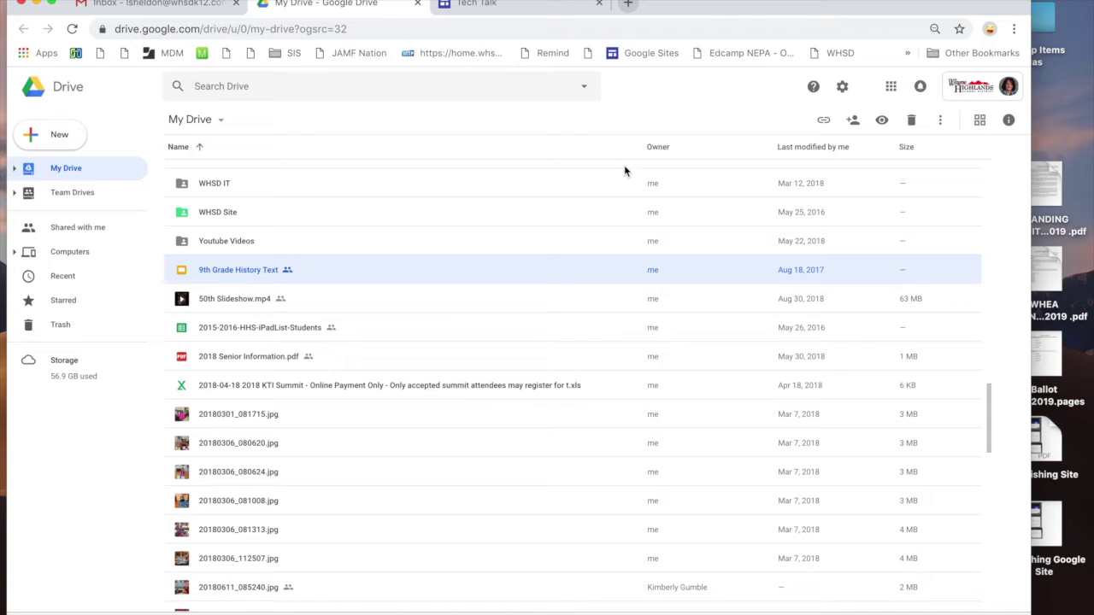
# - Set 9th Grade History Text's link sharing to 'On - Public on the web' and save
pyautogui.click(853, 122)
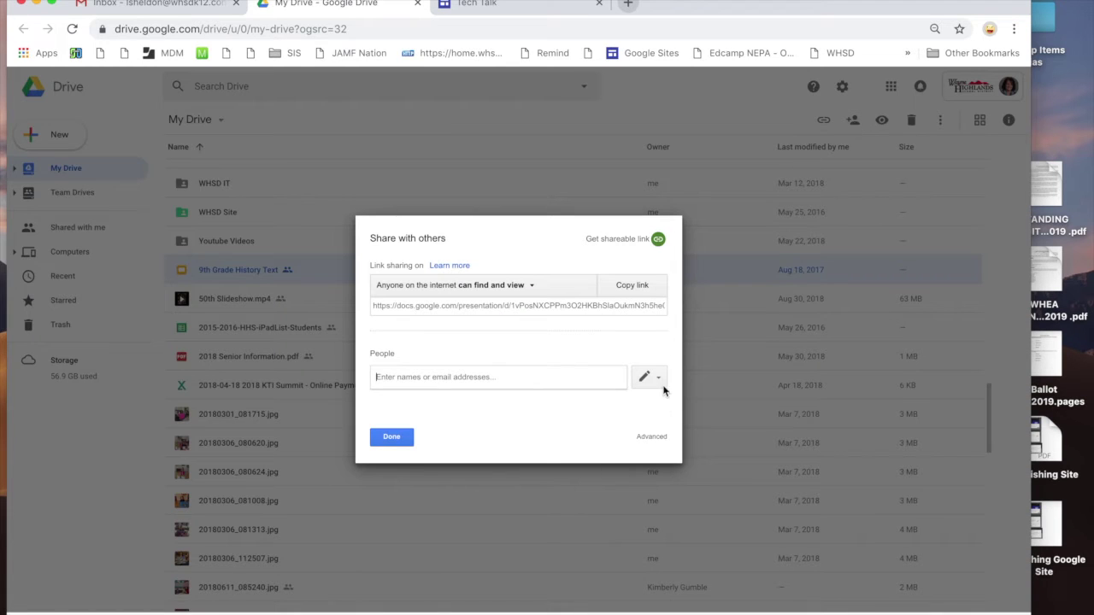
pyautogui.click(652, 436)
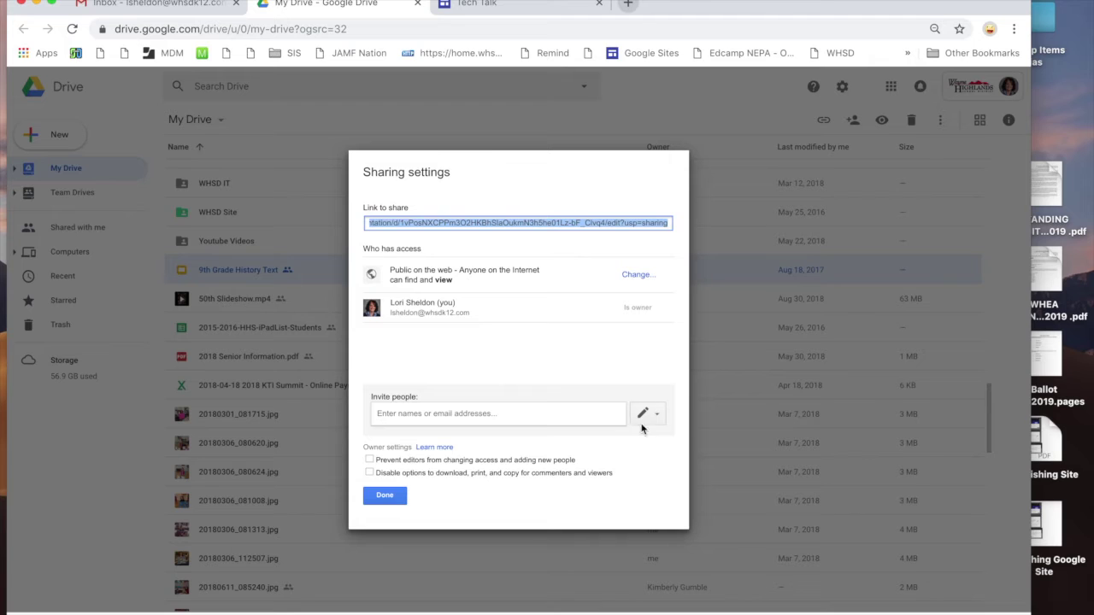
pyautogui.click(634, 276)
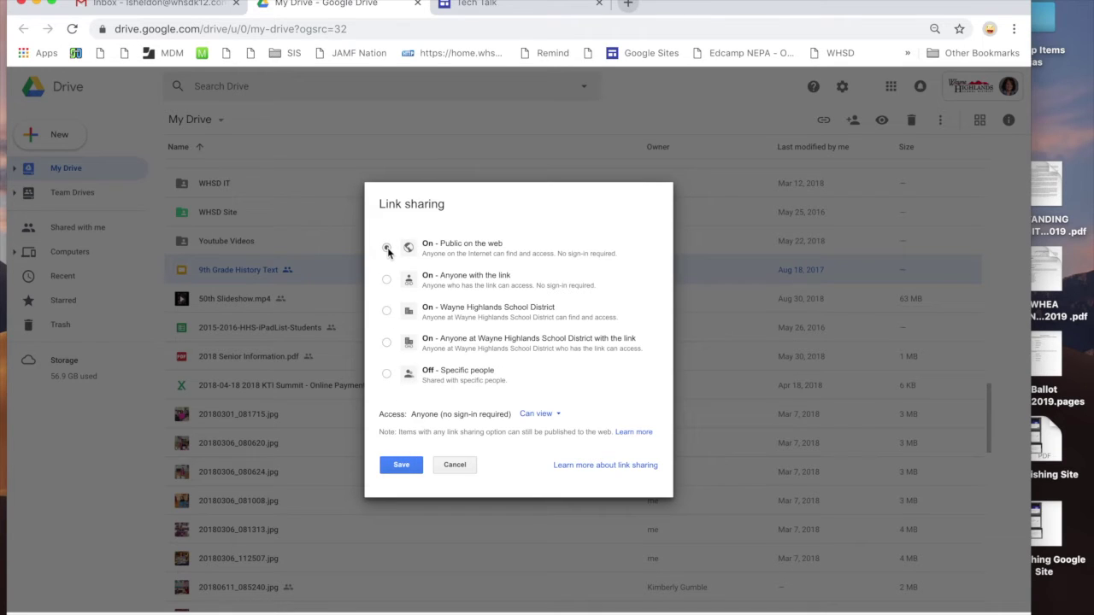
pyautogui.click(409, 469)
pyautogui.click(384, 496)
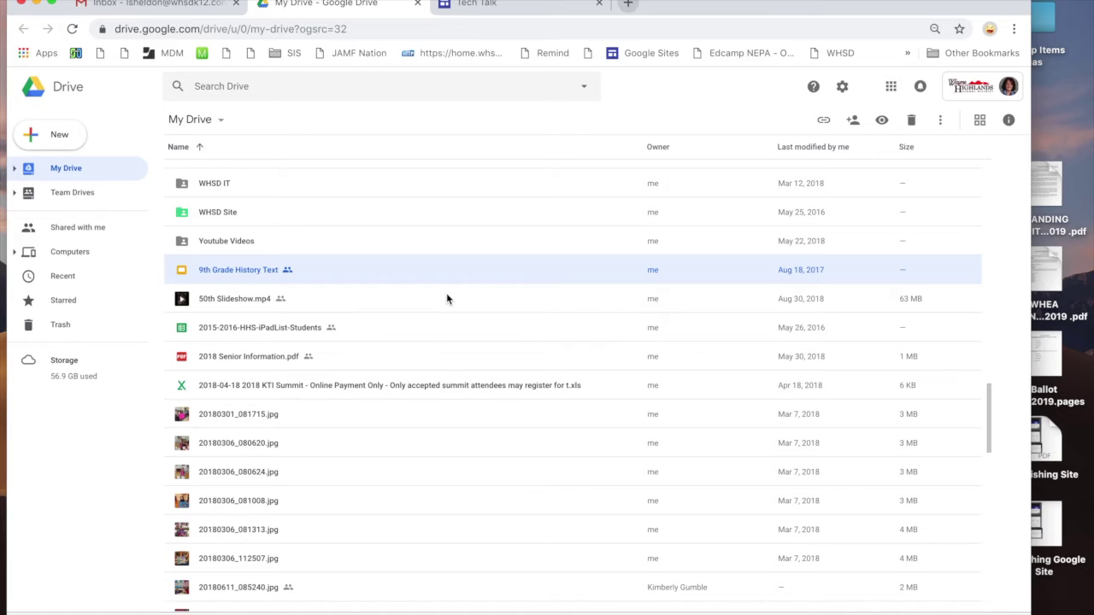
# - Make 2018 Senior Information.pdf public on the web, then return to the Tech Talk site editor
pyautogui.click(265, 357)
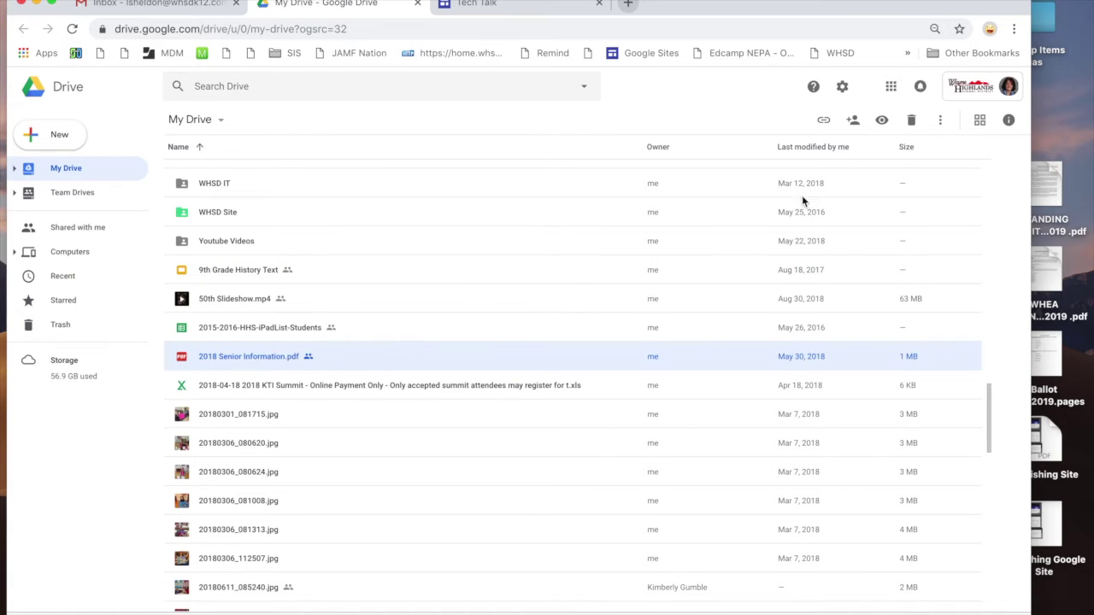
pyautogui.click(852, 121)
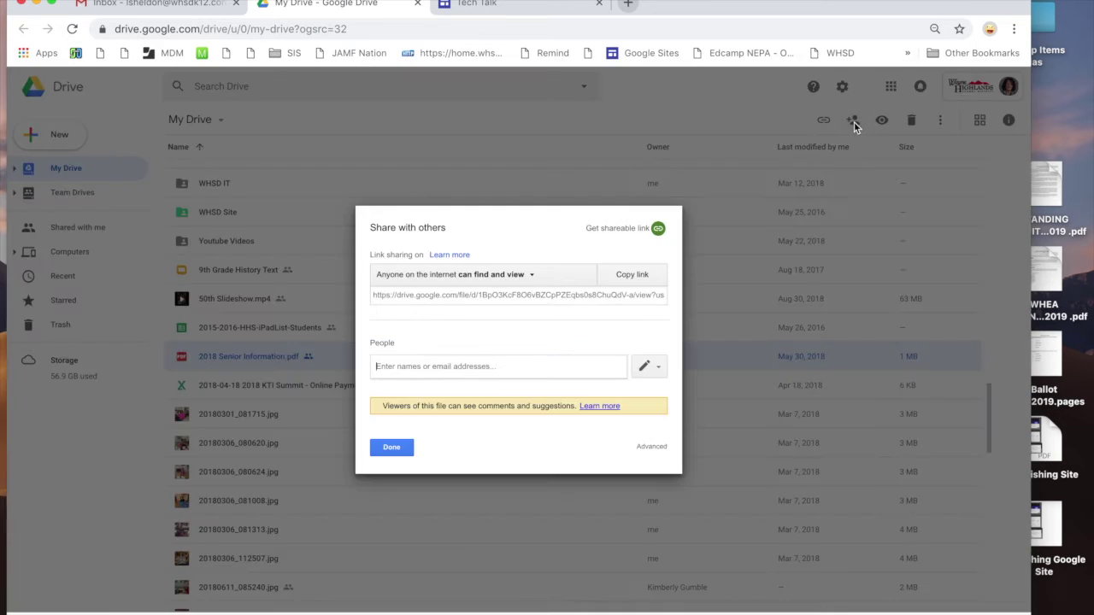
pyautogui.click(653, 446)
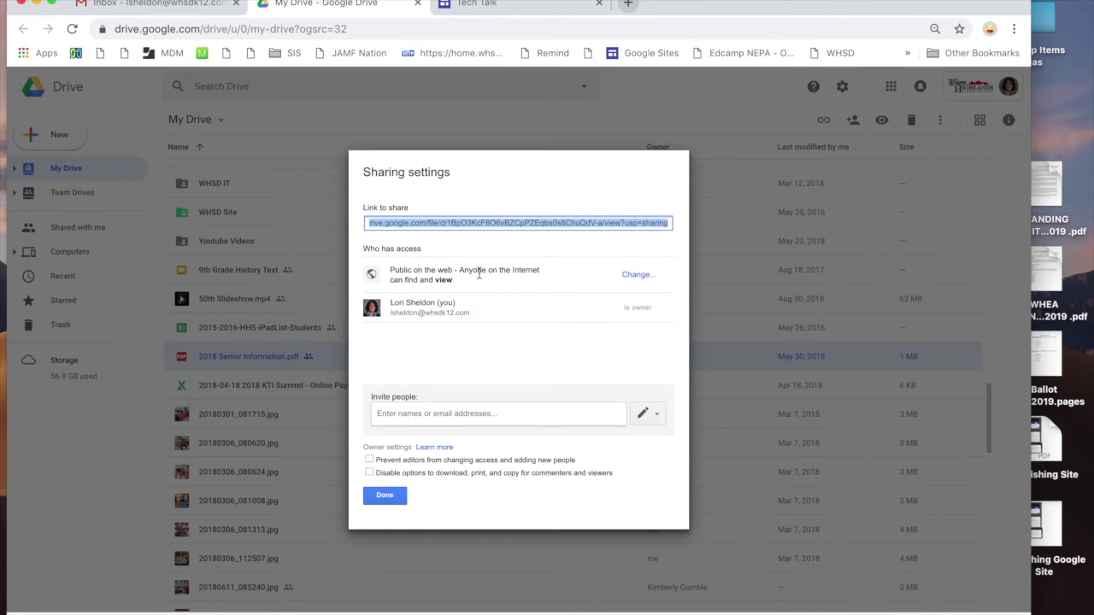
pyautogui.click(630, 280)
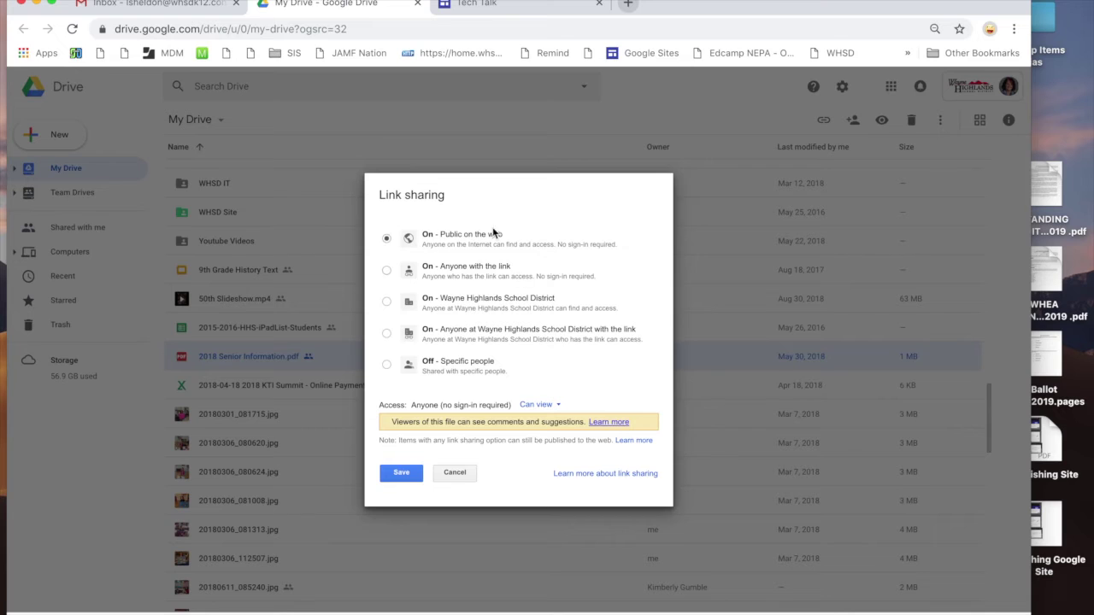
pyautogui.click(407, 477)
pyautogui.click(397, 496)
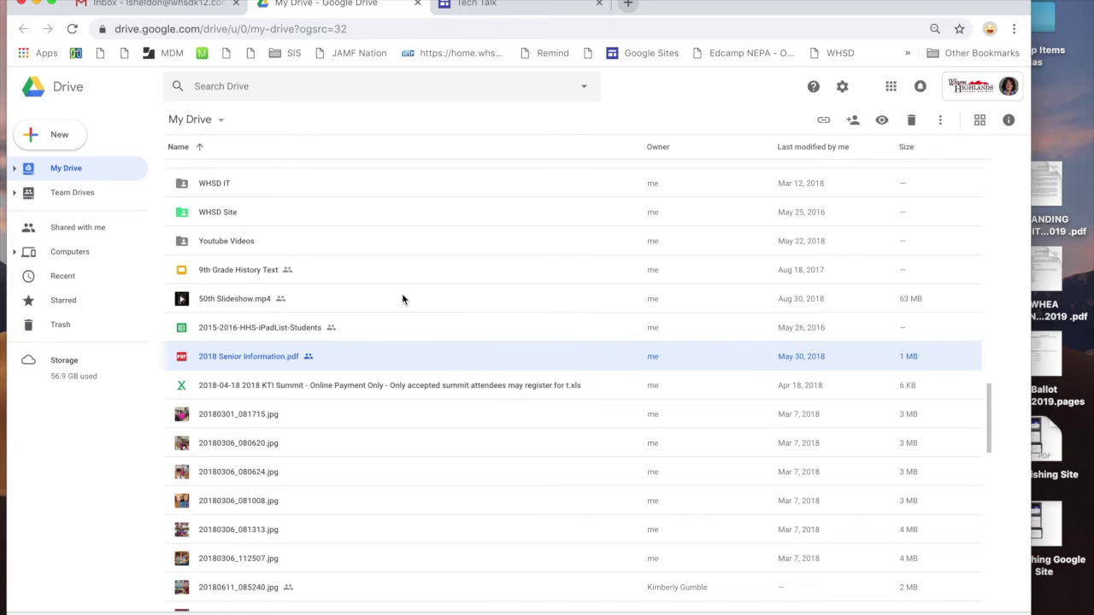
pyautogui.click(542, 7)
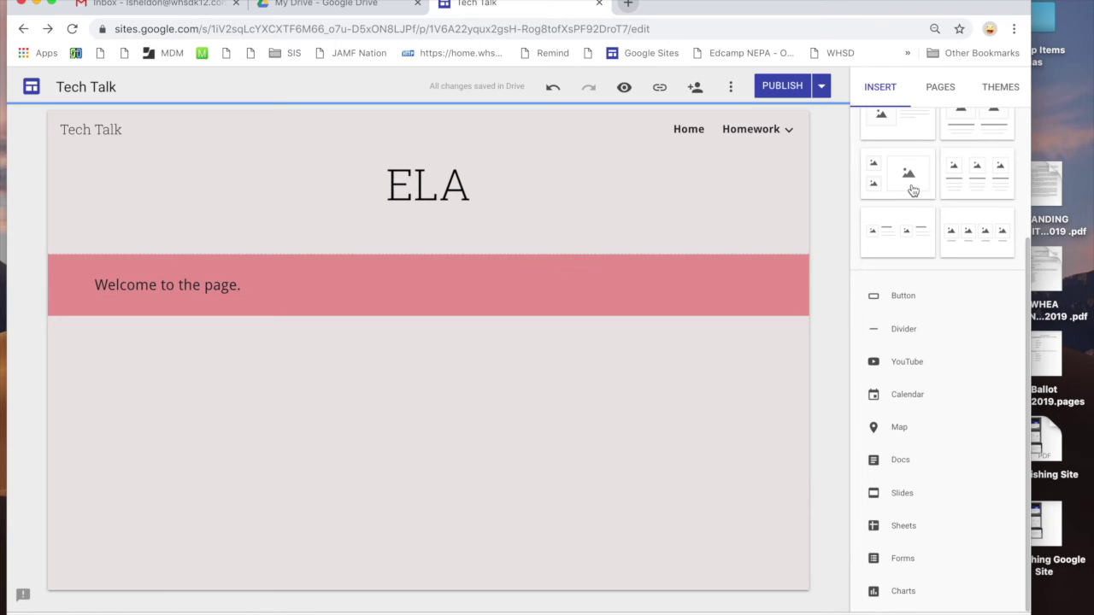
pyautogui.click(889, 91)
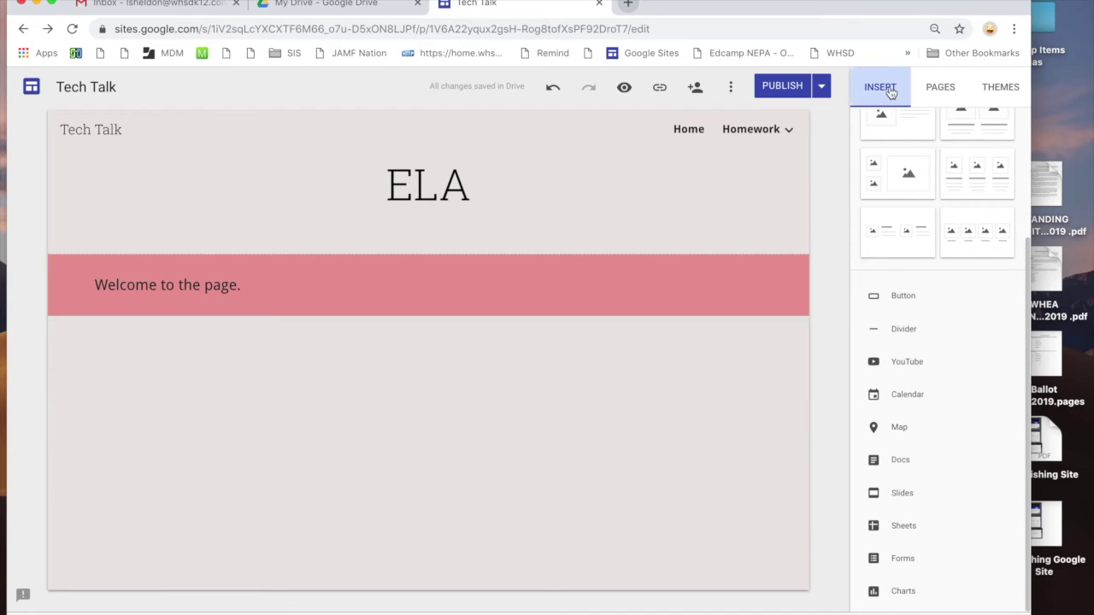
# - Embed the Recording Voice on iPad slides from recent Drive files, enlarged and moved to the right
pyautogui.scroll(3, 941, 230)
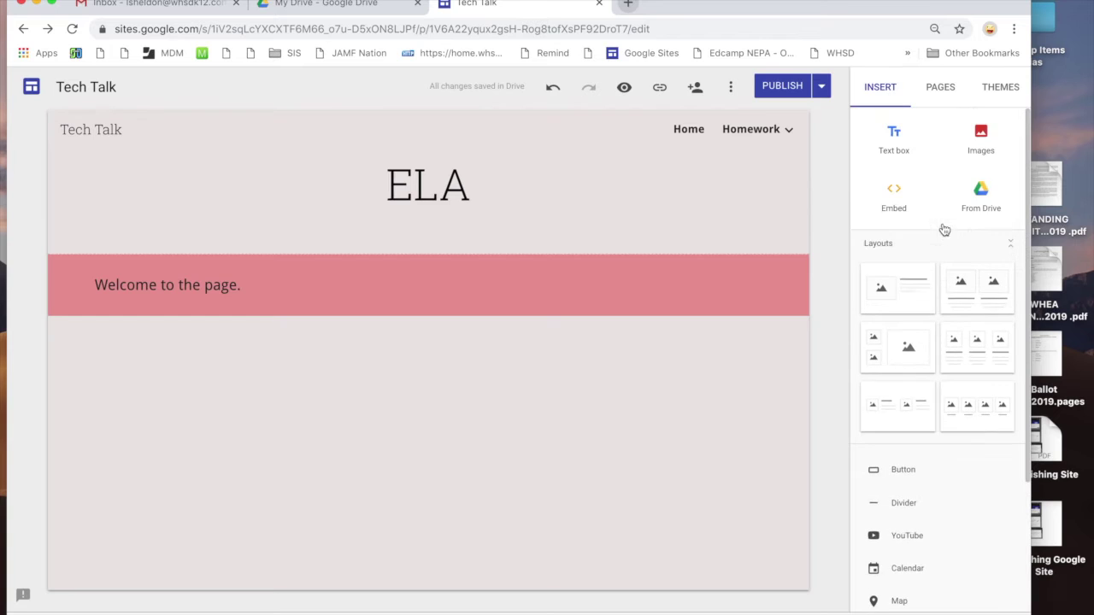
pyautogui.click(981, 193)
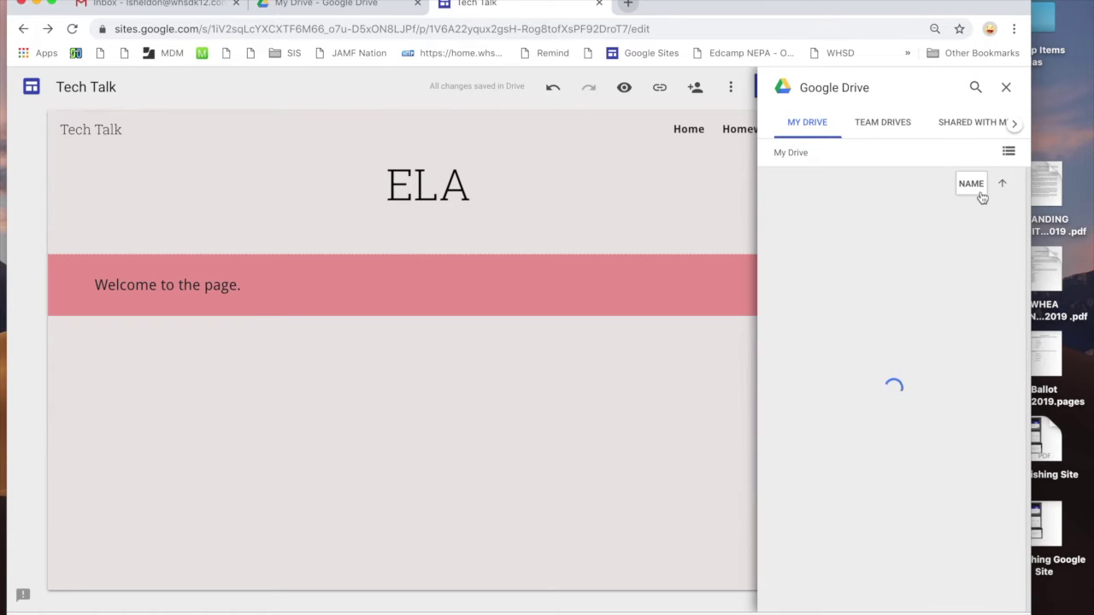
pyautogui.click(1014, 125)
pyautogui.click(987, 124)
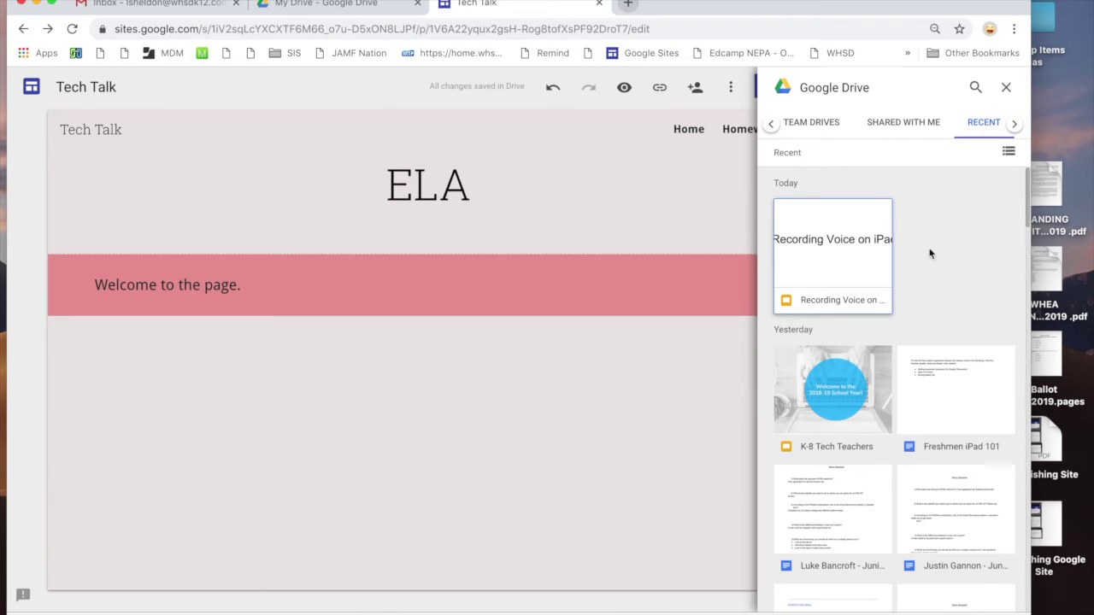
pyautogui.doubleClick(842, 239)
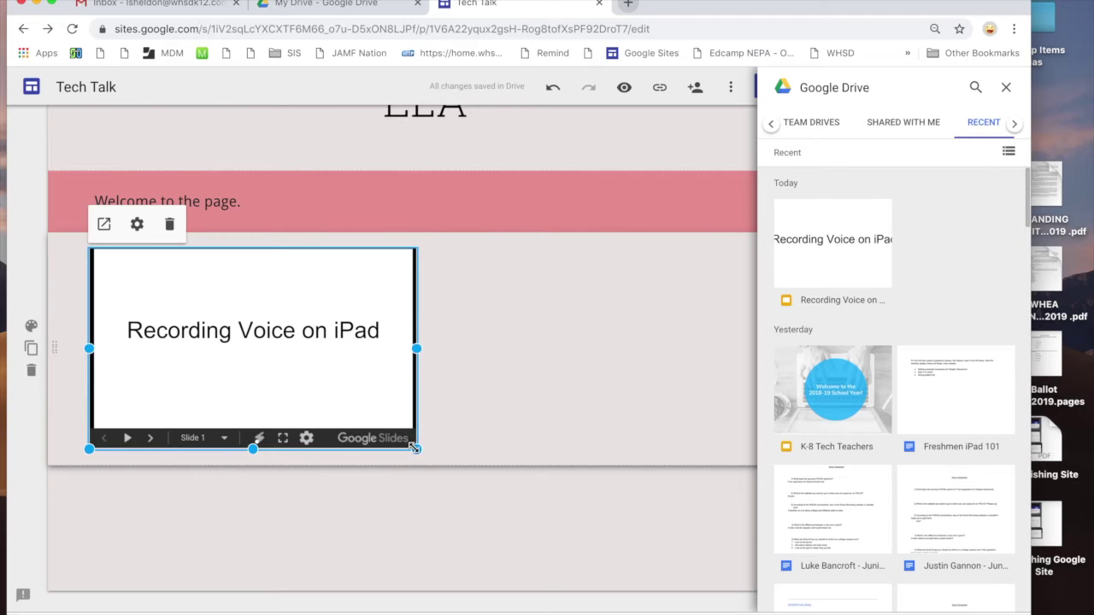
pyautogui.moveTo(414, 448); pyautogui.dragTo(472, 500)
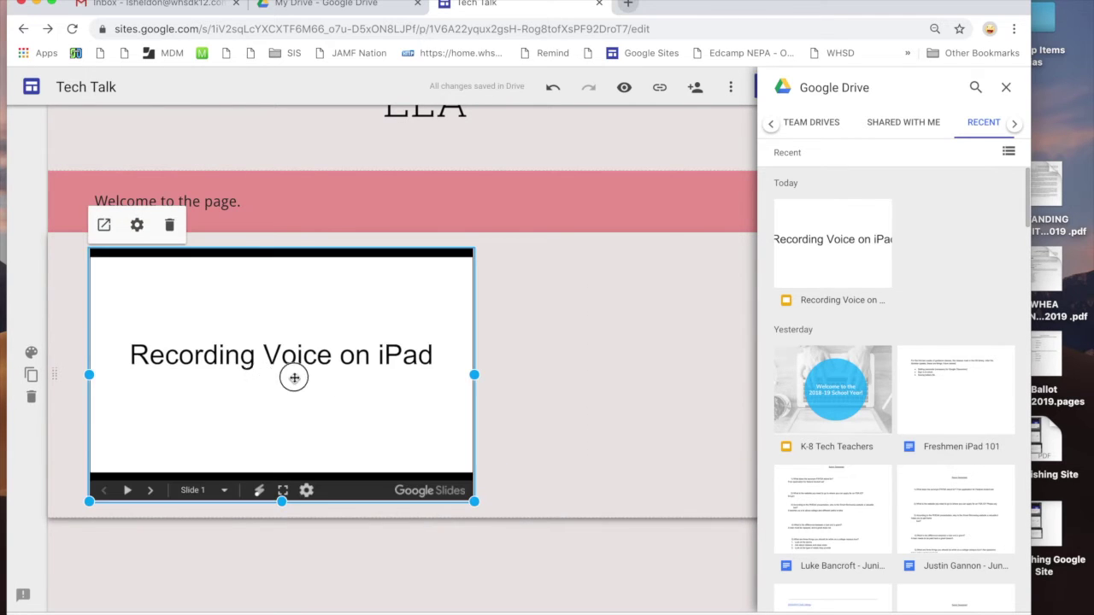
pyautogui.moveTo(294, 376); pyautogui.dragTo(574, 363)
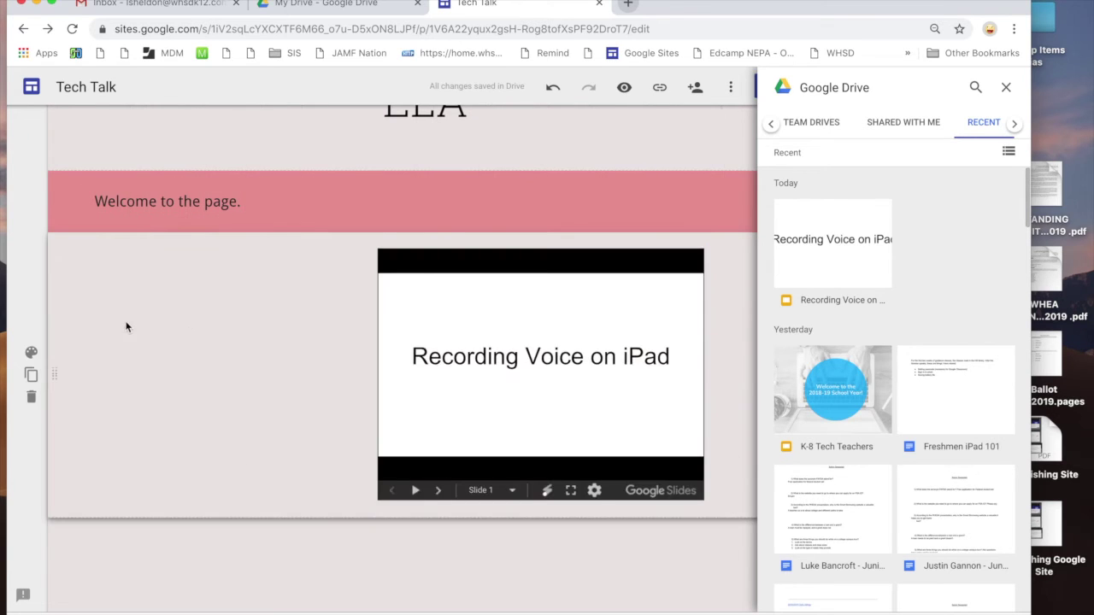
# - Add a text box reading 'My text' to the left of the slides embed
pyautogui.doubleClick(100, 341)
pyautogui.click(100, 342)
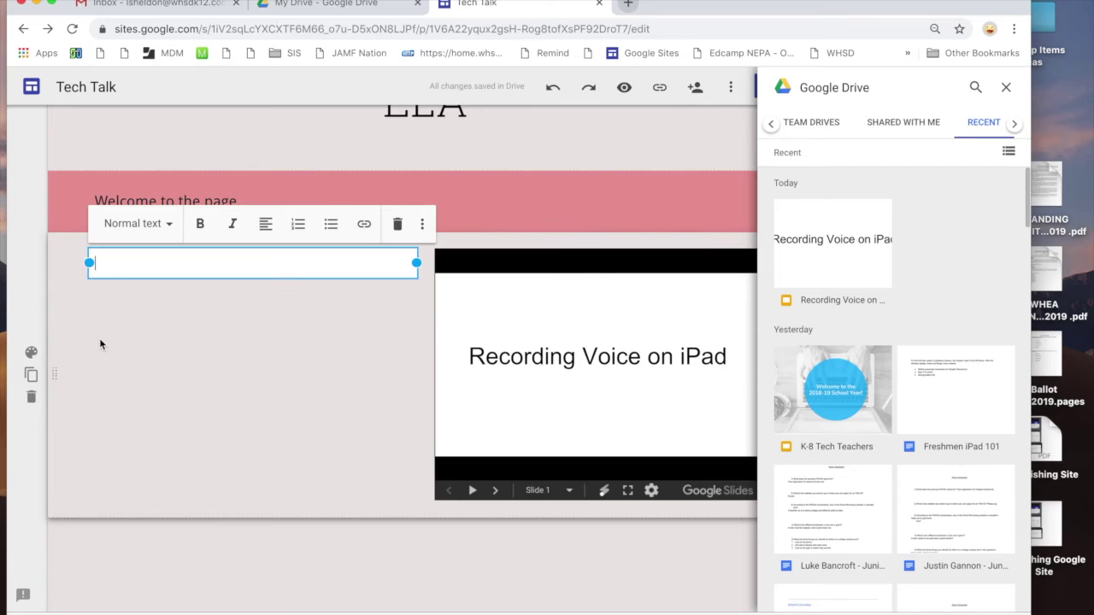
pyautogui.write('My te')
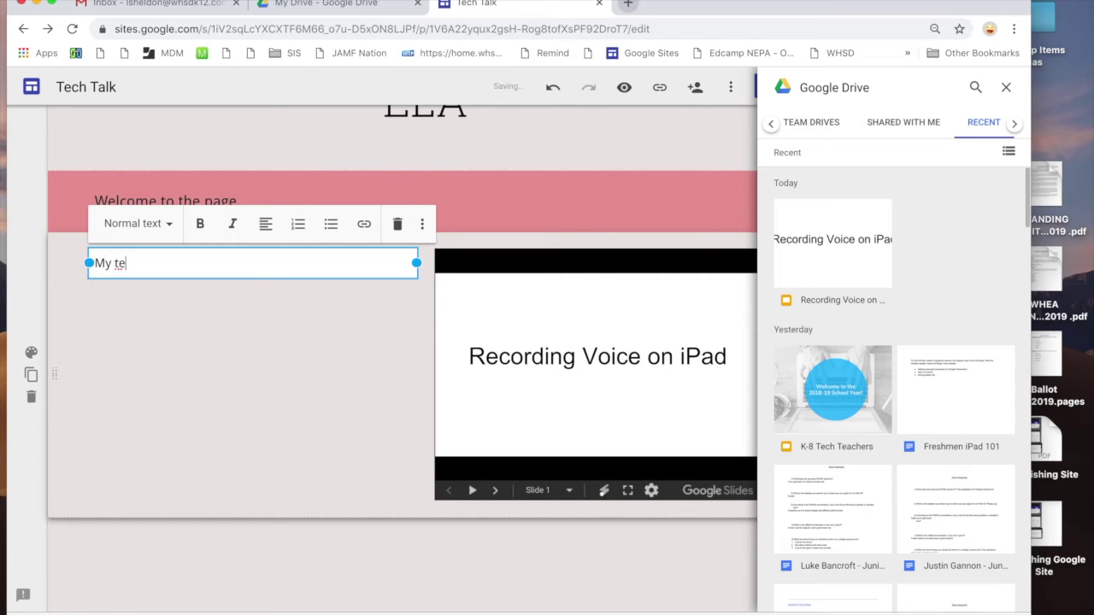
pyautogui.write('xt')
pyautogui.click(208, 561)
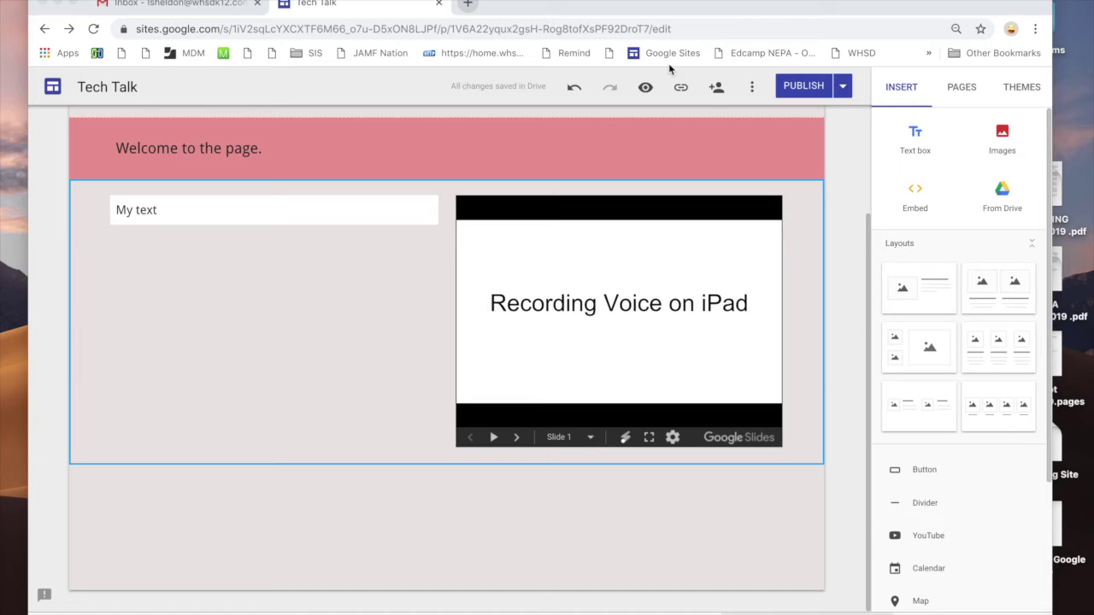
pyautogui.click(1004, 141)
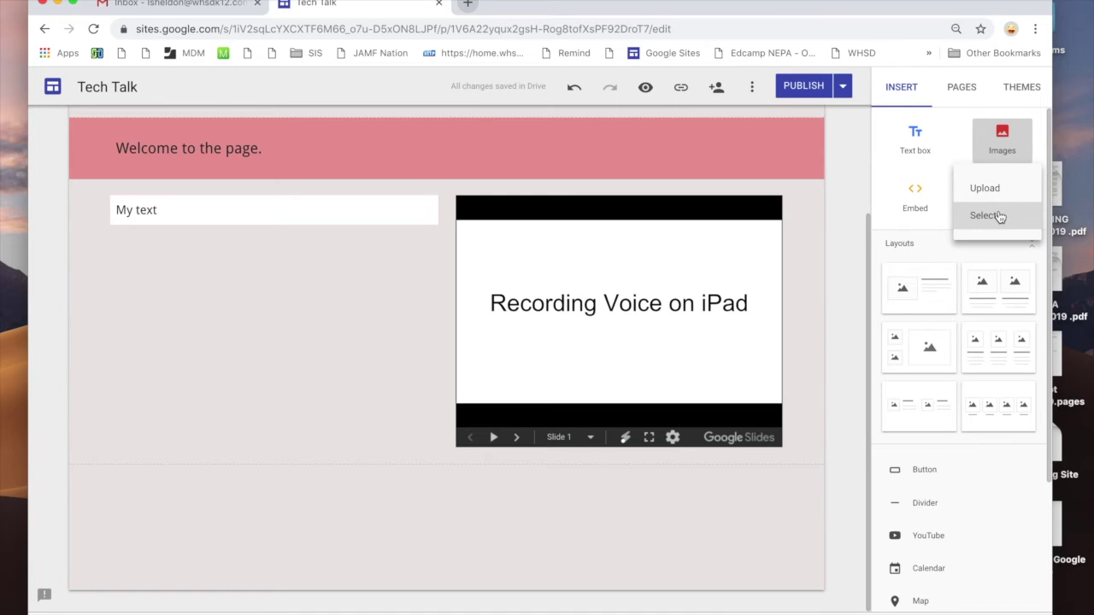
# - Insert the wheat photo from the desktop into a new section below the slides
pyautogui.click(1000, 188)
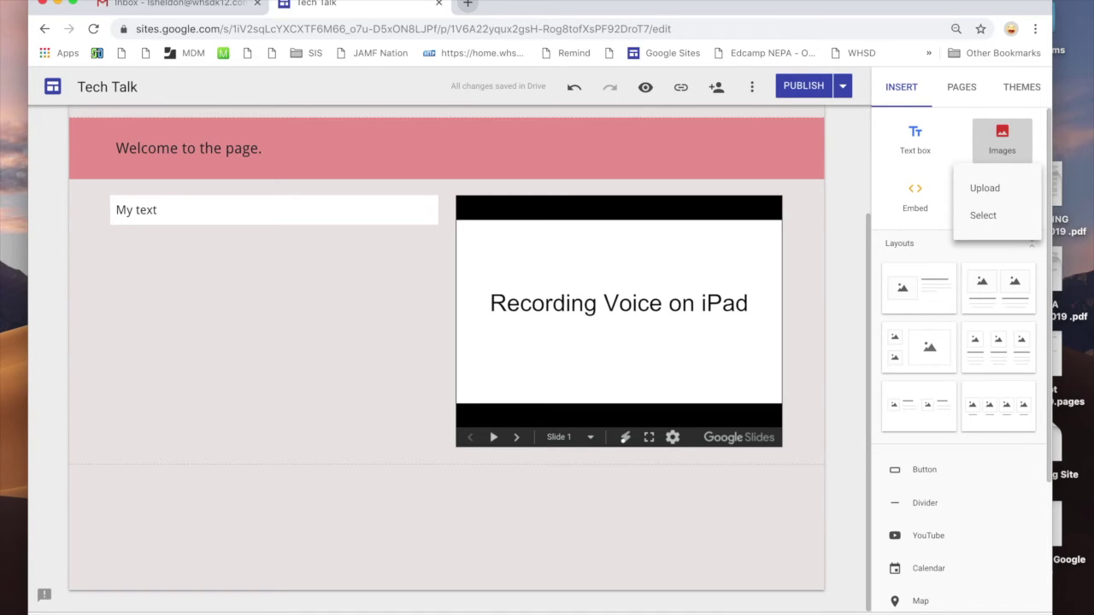
pyautogui.moveTo(907, 6); pyautogui.dragTo(897, 85)
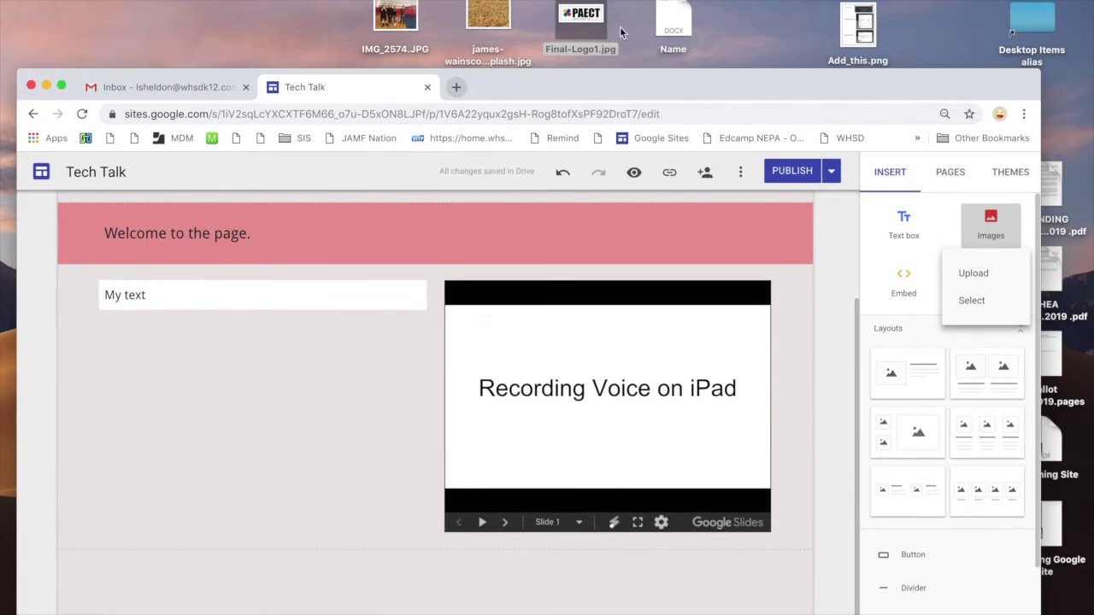
pyautogui.moveTo(488, 16); pyautogui.dragTo(293, 591)
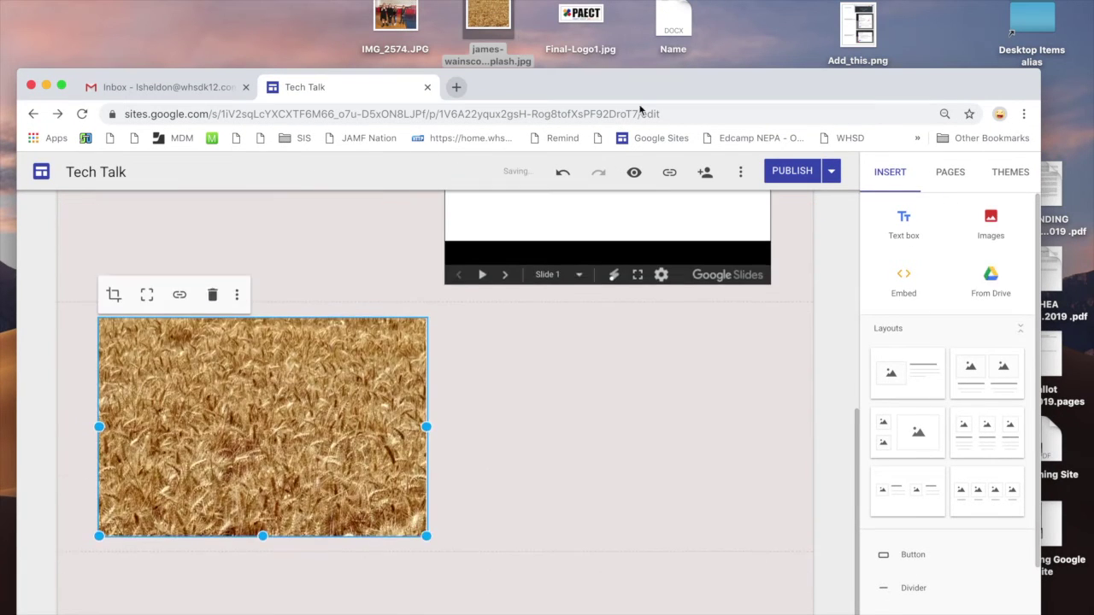
pyautogui.moveTo(648, 85); pyautogui.dragTo(658, 2)
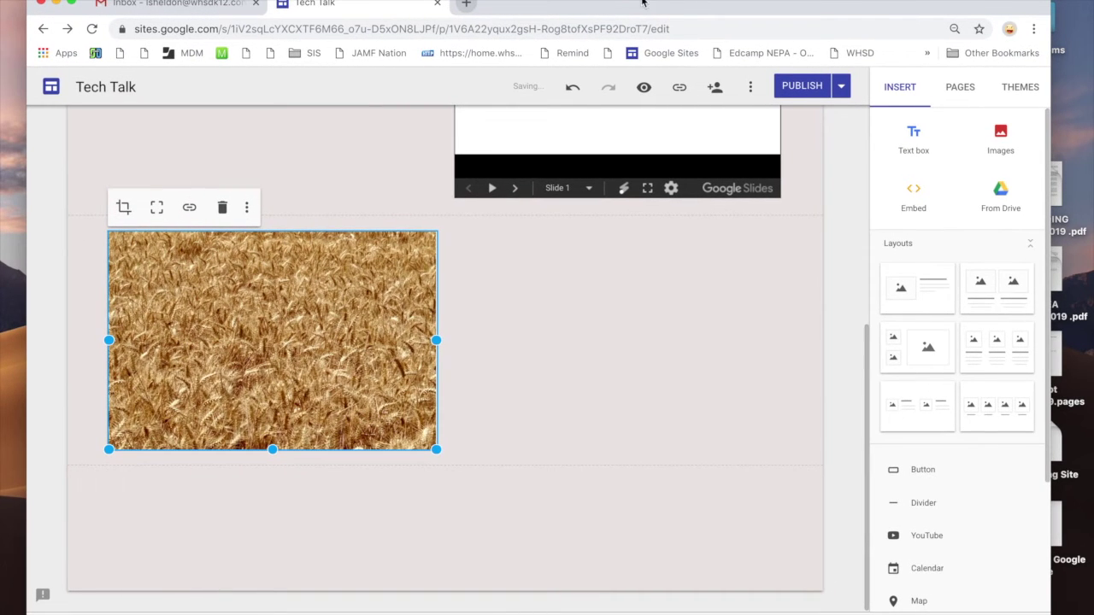
# - Resize the wheat image to about half width and centre it, leaving it unlinked
pyautogui.moveTo(436, 447); pyautogui.dragTo(269, 399)
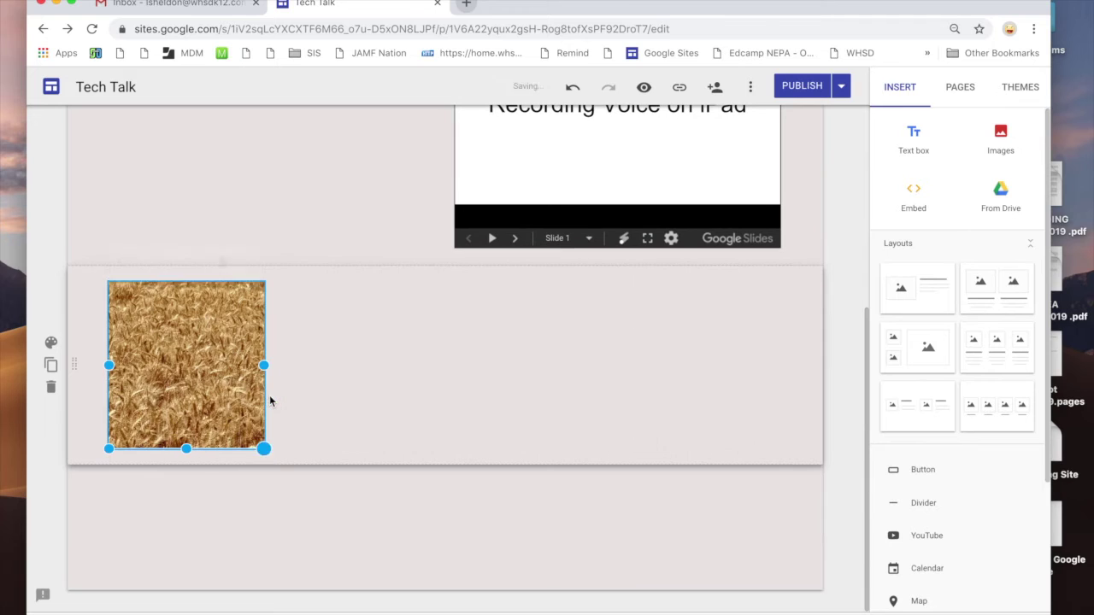
pyautogui.click(156, 261)
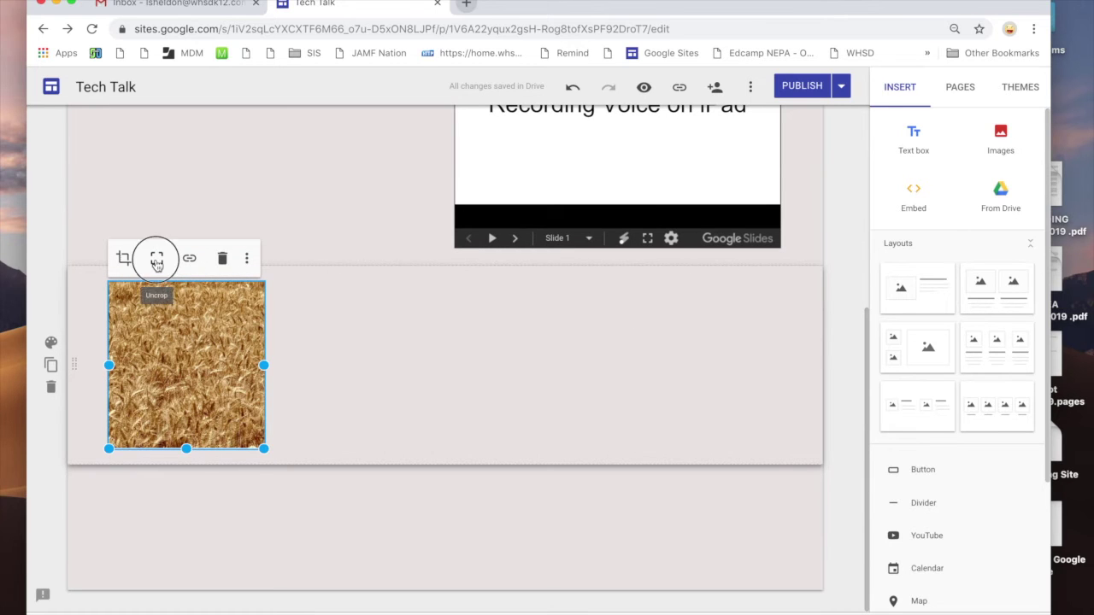
pyautogui.moveTo(196, 400); pyautogui.dragTo(411, 389)
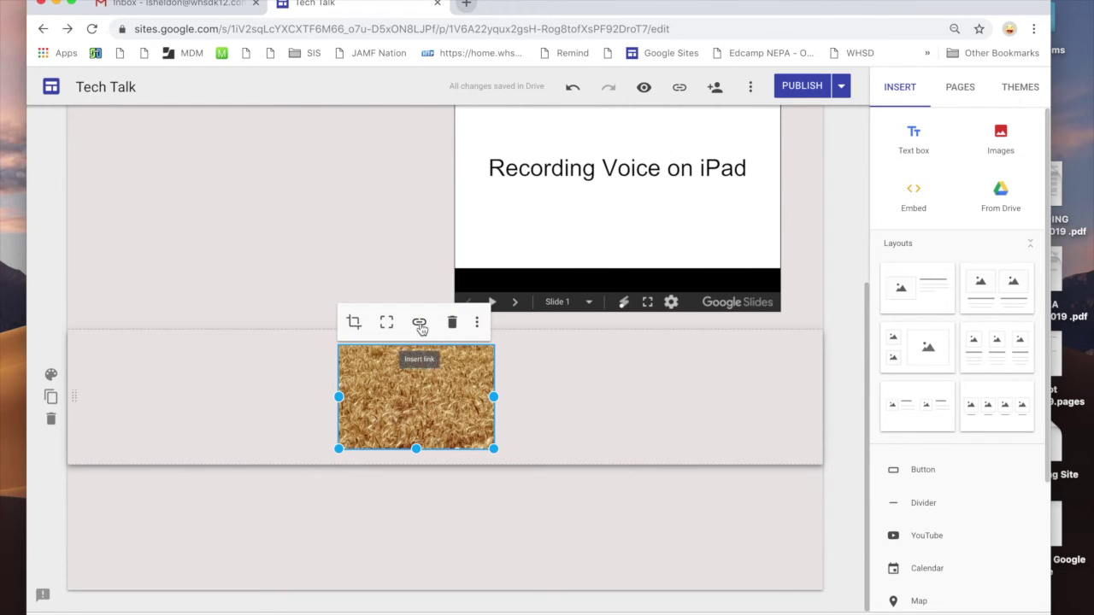
pyautogui.click(420, 325)
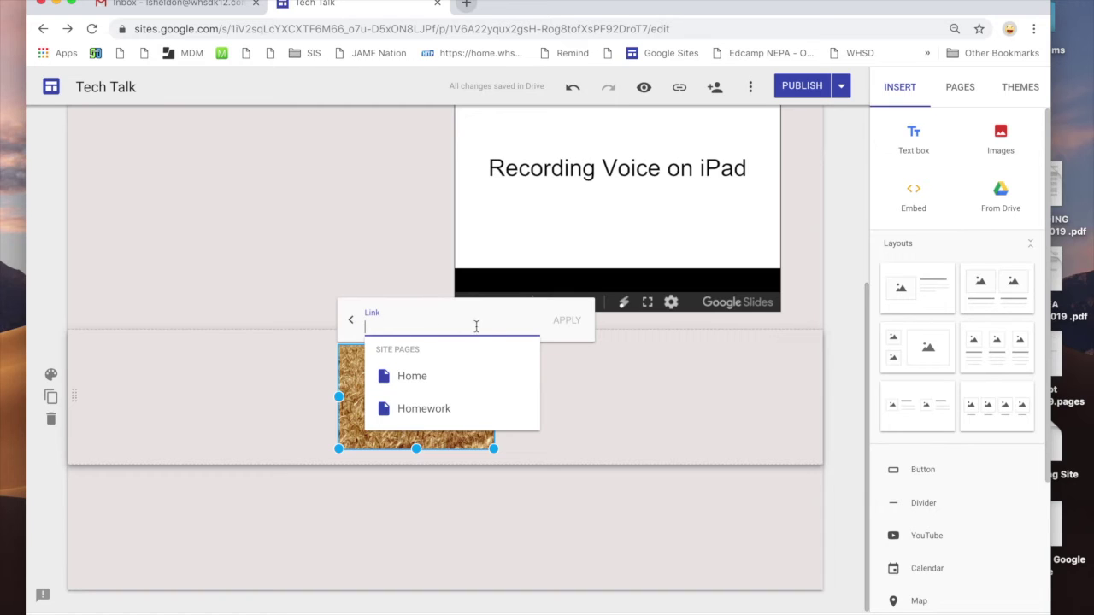
pyautogui.click(547, 511)
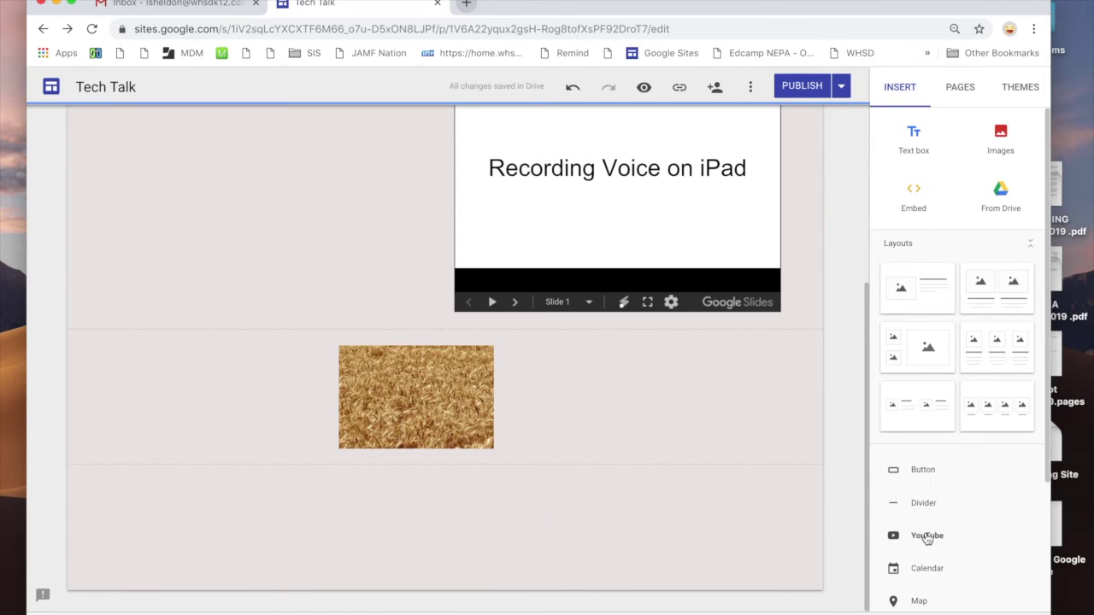
pyautogui.click(926, 536)
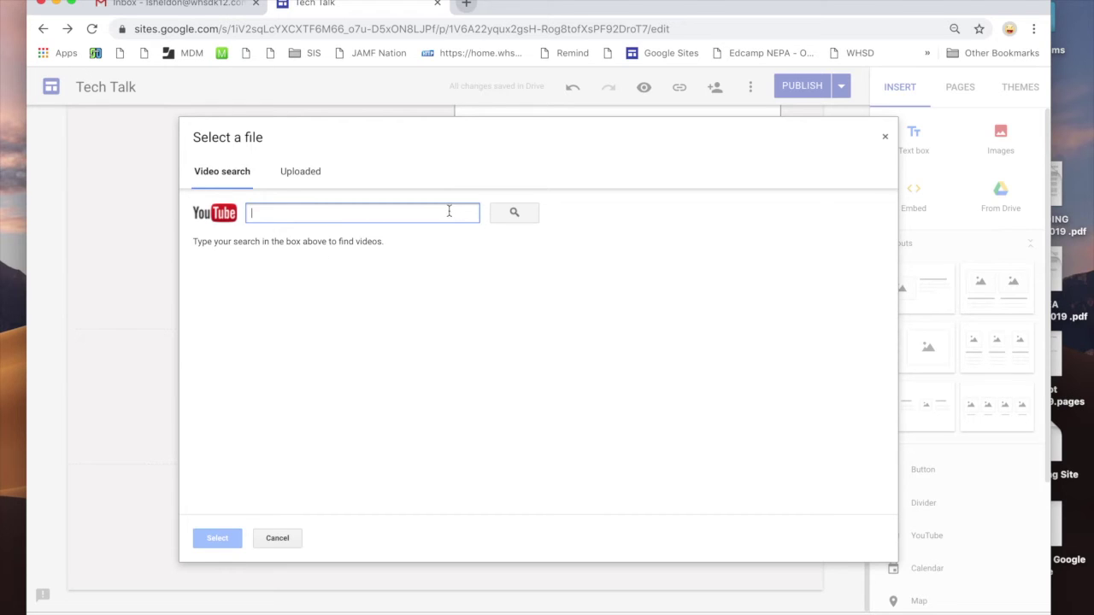
# - Search YouTube for 'google sites', insert New Google Sites for Beginners Tutorial - 2018, then enlarge and centre it
pyautogui.write('google')
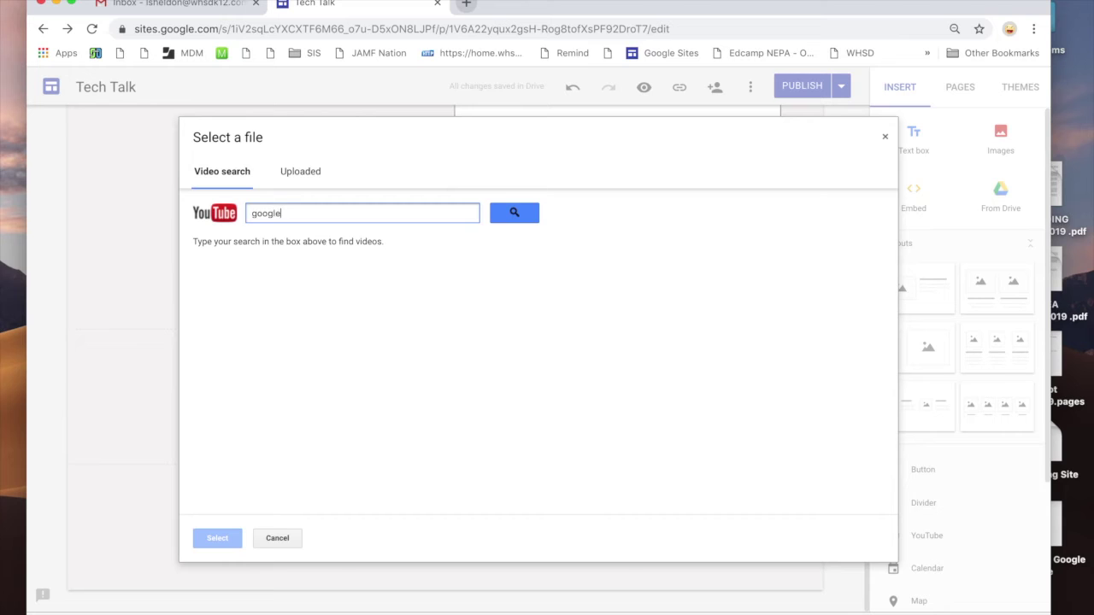
pyautogui.write(' sites')
pyautogui.press('Return')
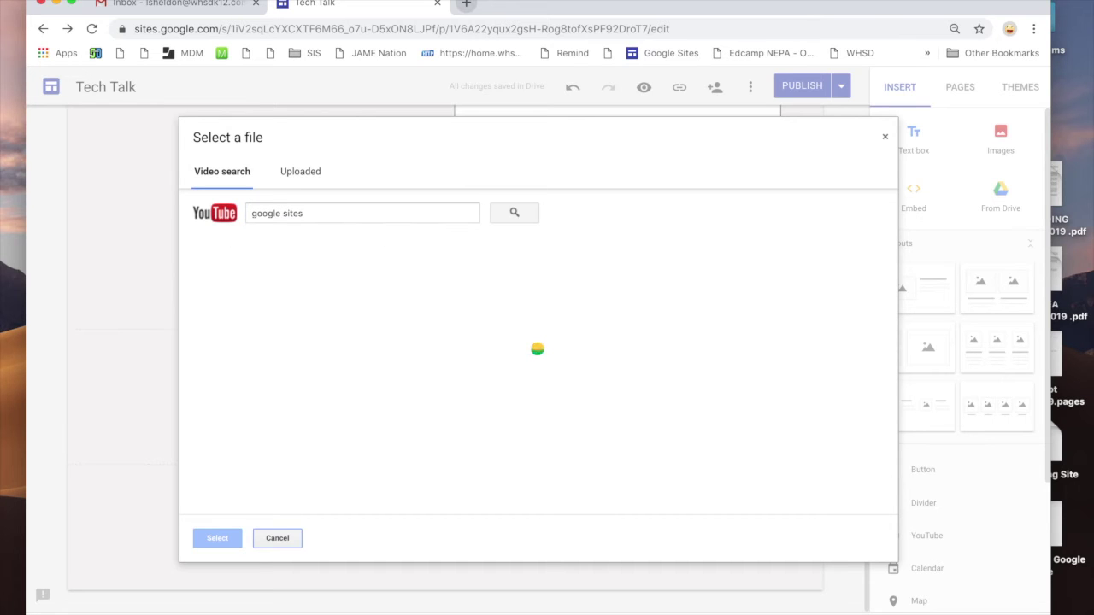
pyautogui.click(260, 270)
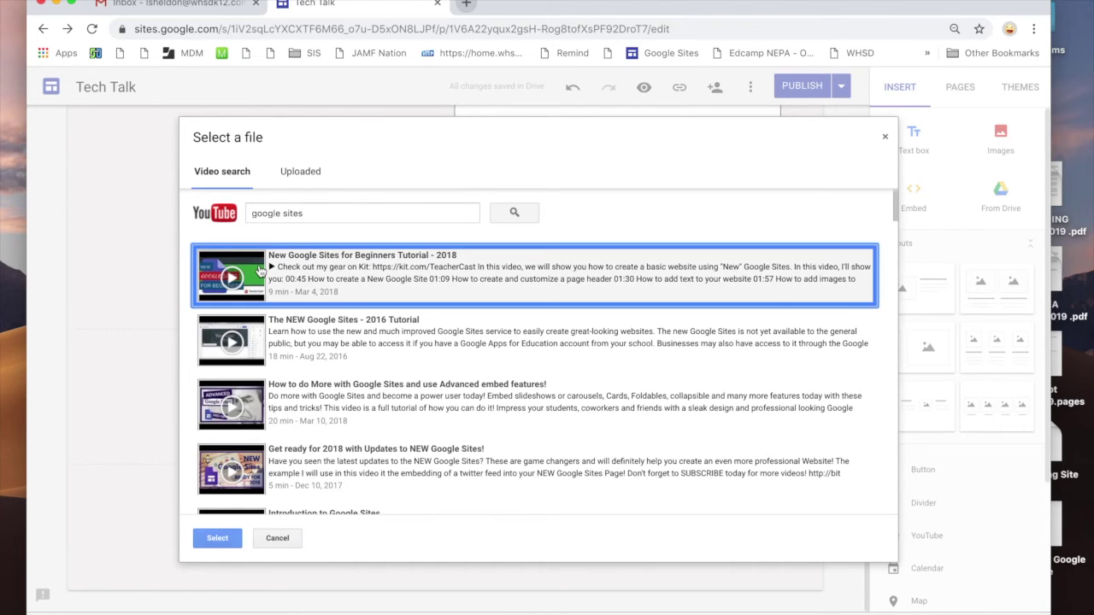
pyautogui.click(218, 539)
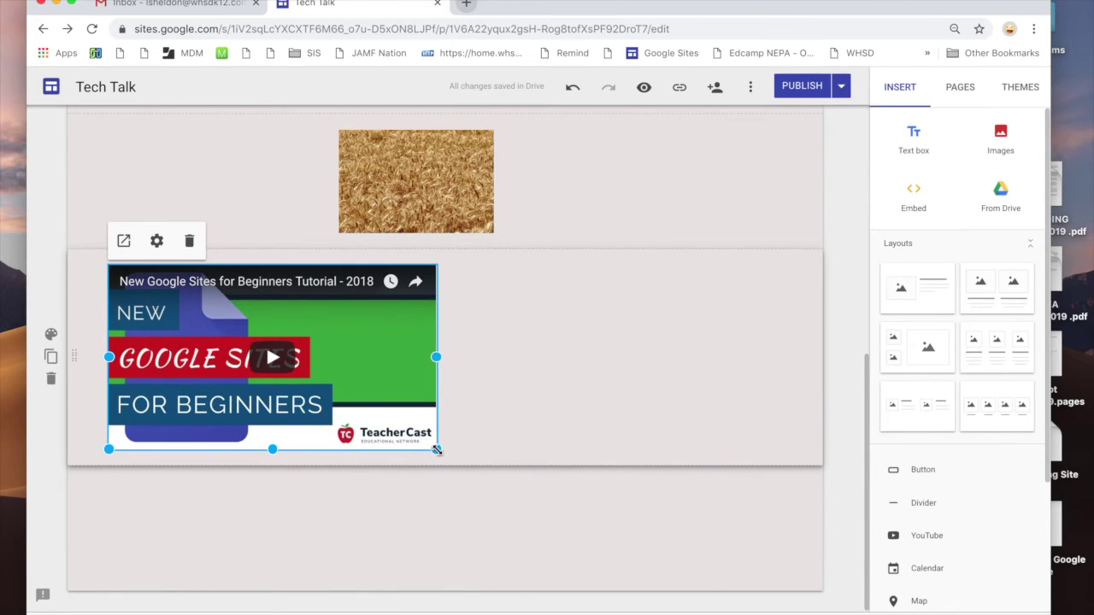
pyautogui.moveTo(437, 449); pyautogui.dragTo(494, 472)
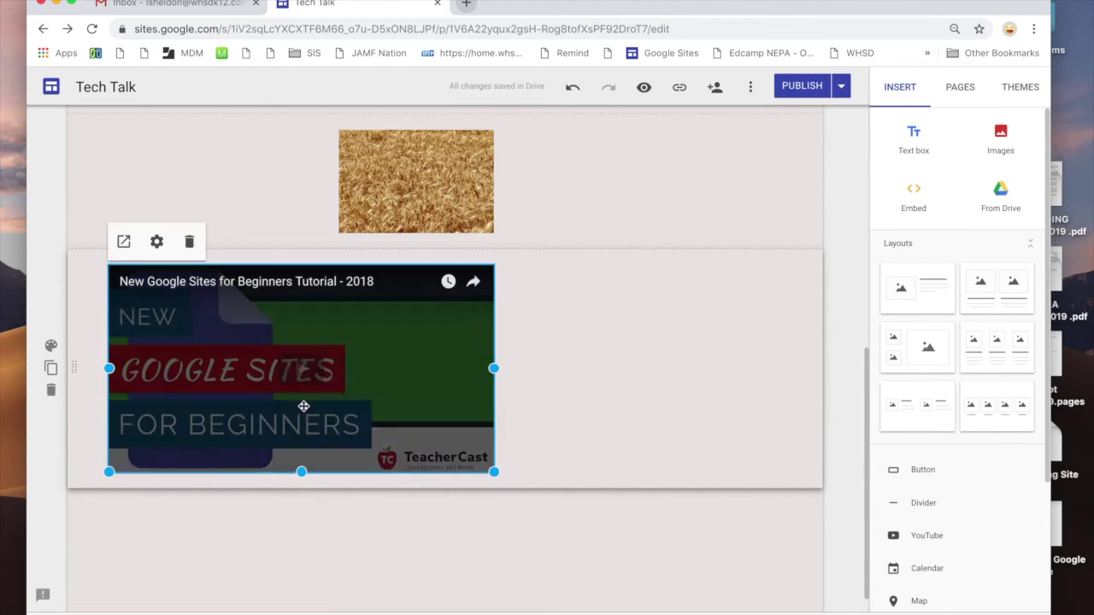
pyautogui.moveTo(303, 406); pyautogui.dragTo(439, 362)
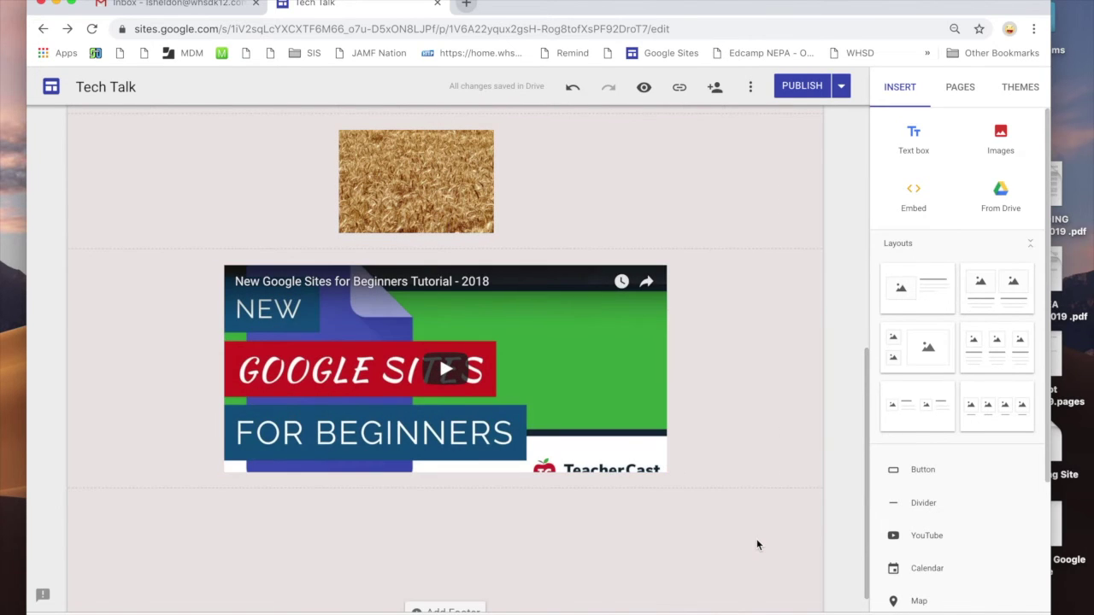
pyautogui.scroll(1, 757, 538)
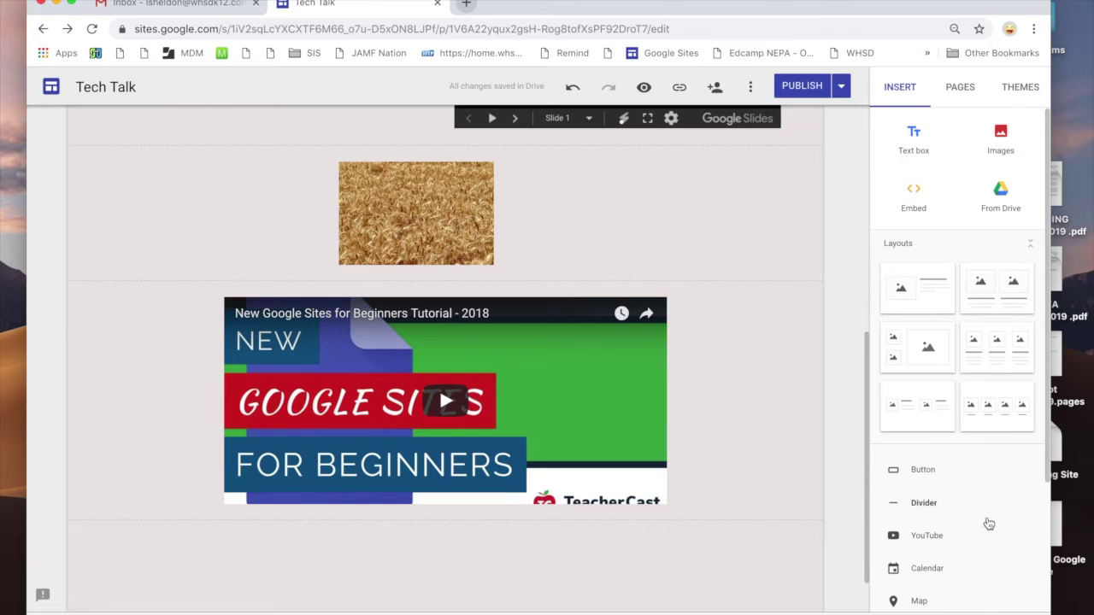
pyautogui.scroll(-3, 989, 523)
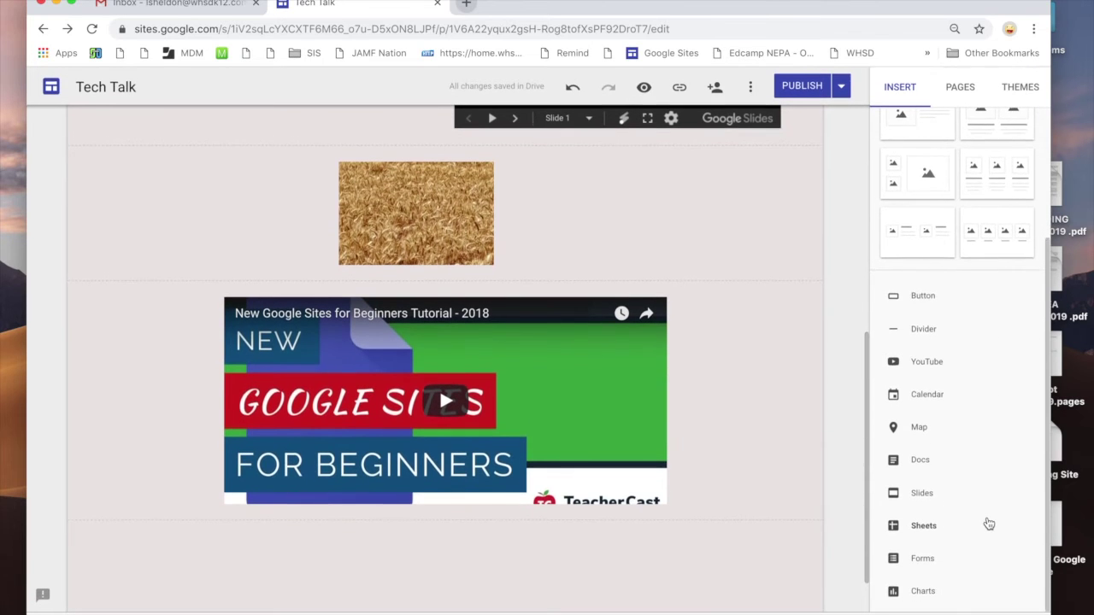
pyautogui.scroll(3, 989, 523)
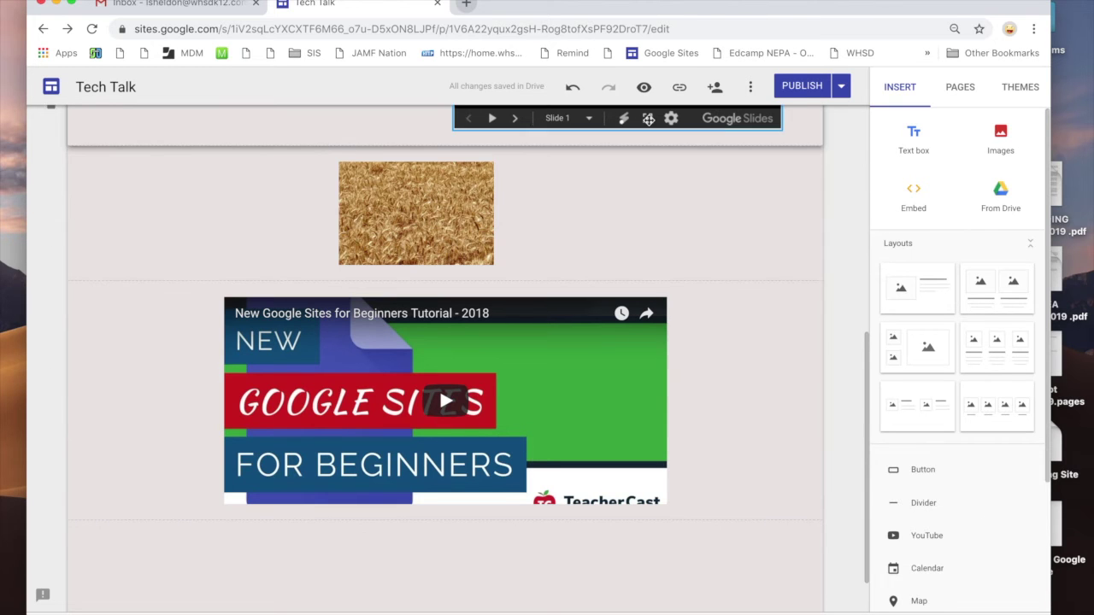
# - Open Google Drive from the Gmail apps grid and choose New > File upload
pyautogui.click(190, 7)
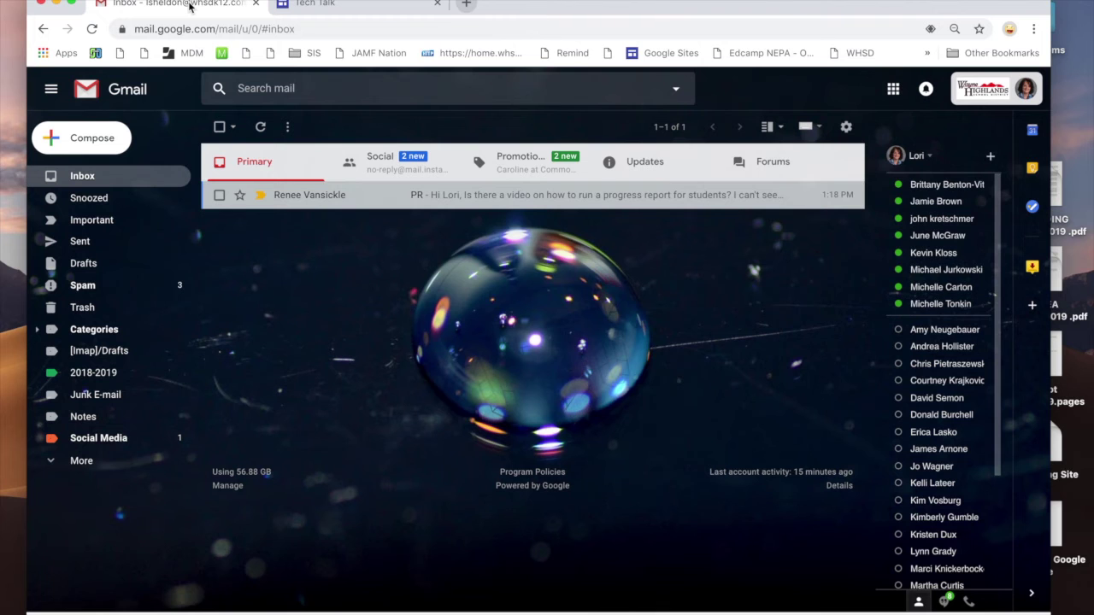
pyautogui.click(893, 90)
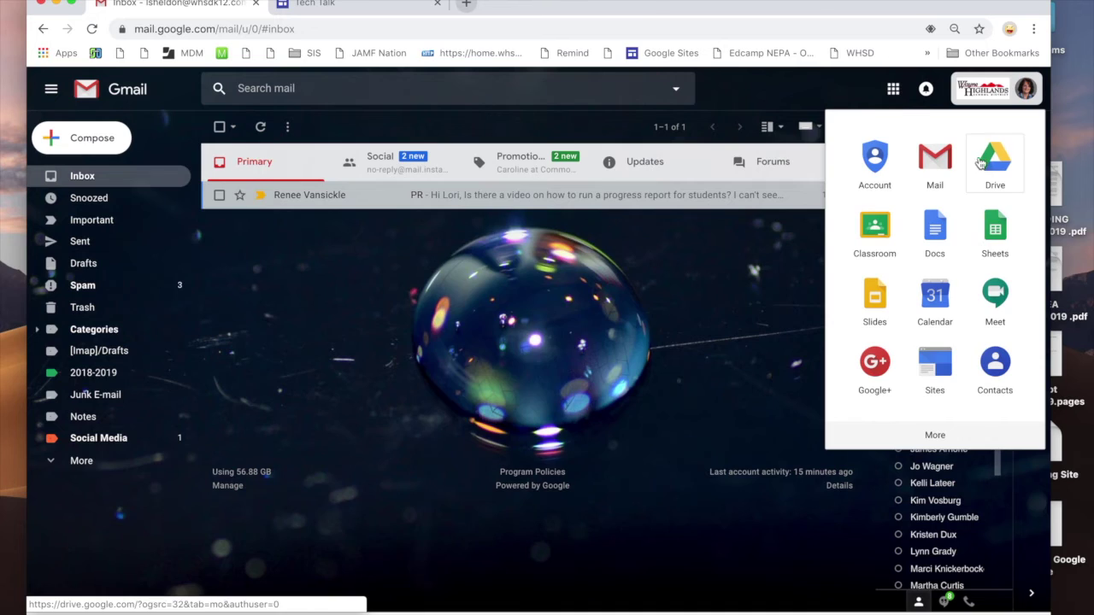
pyautogui.click(983, 166)
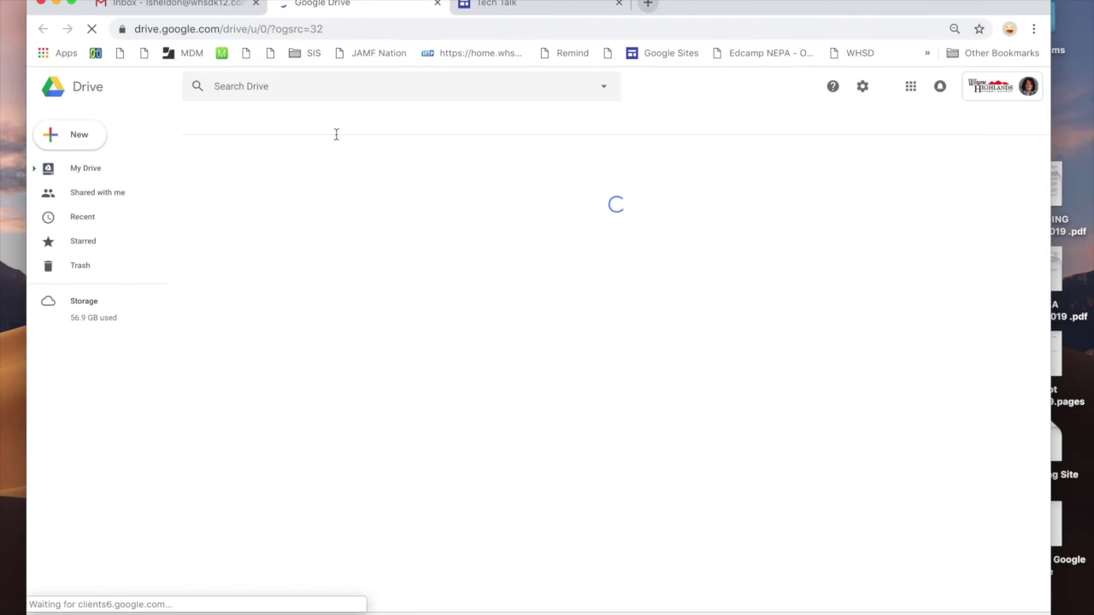
pyautogui.click(73, 139)
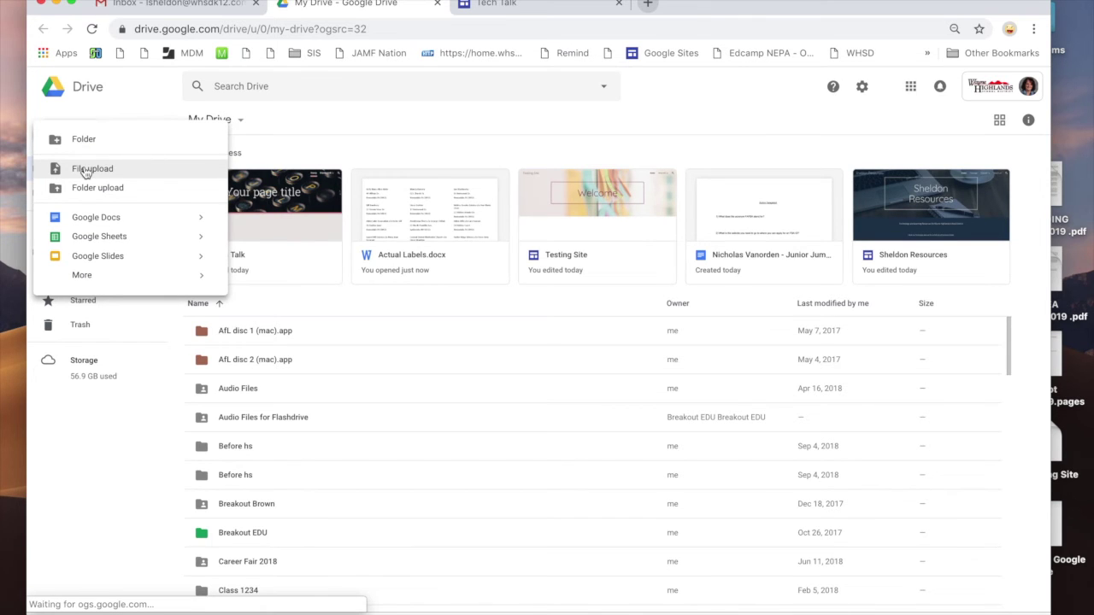
pyautogui.click(85, 170)
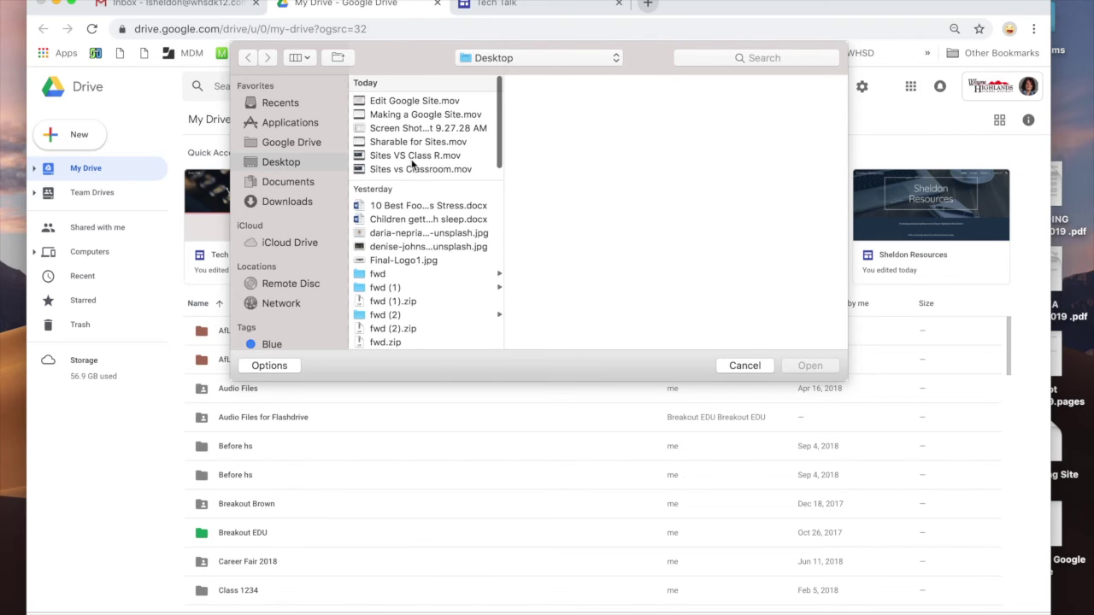
# - Upload Name.docx from the desktop, preview it, and open it with Google Docs
pyautogui.scroll(-15, 413, 165)
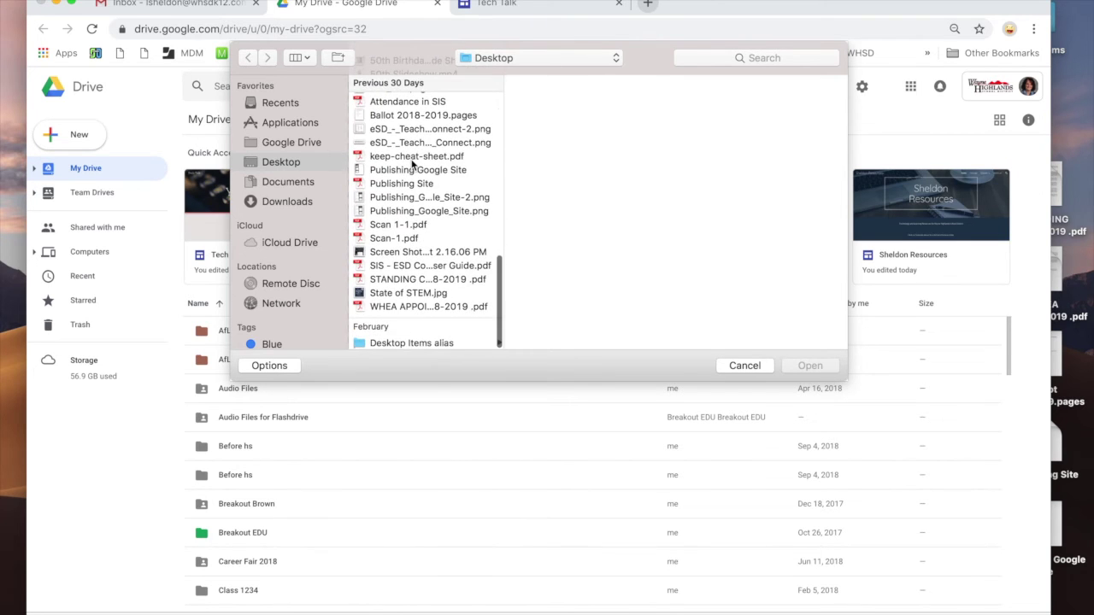
pyautogui.scroll(10, 413, 164)
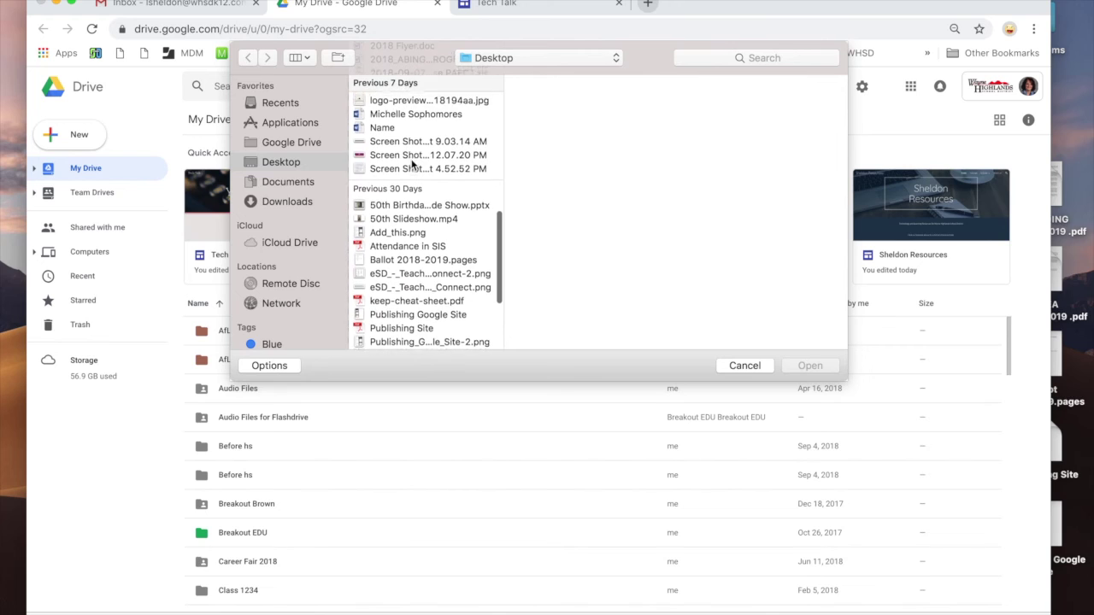
pyautogui.scroll(2, 413, 164)
pyautogui.click(384, 158)
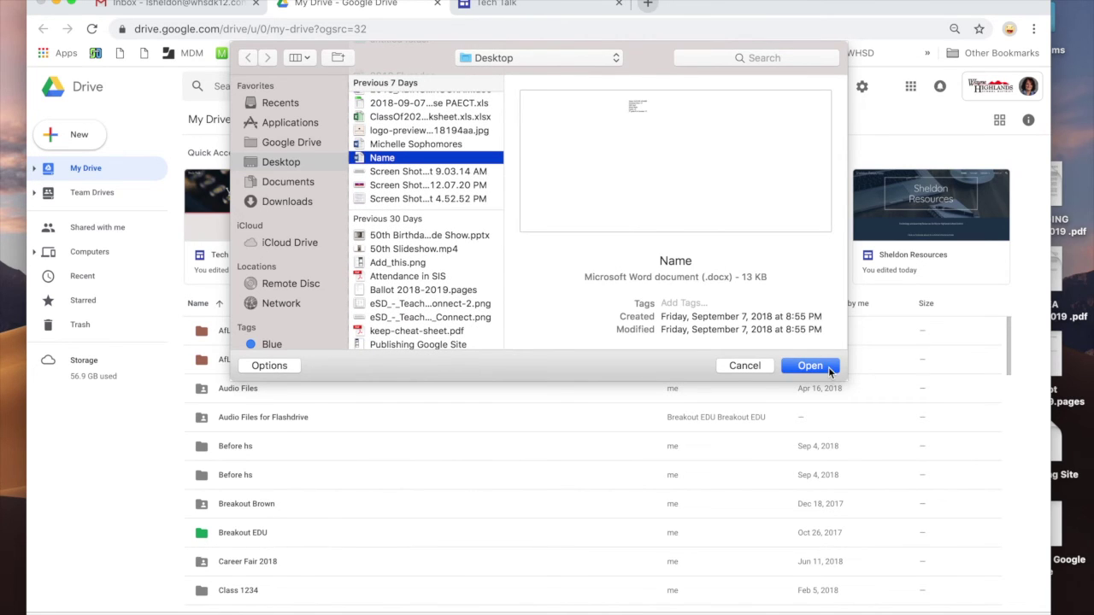
pyautogui.click(828, 366)
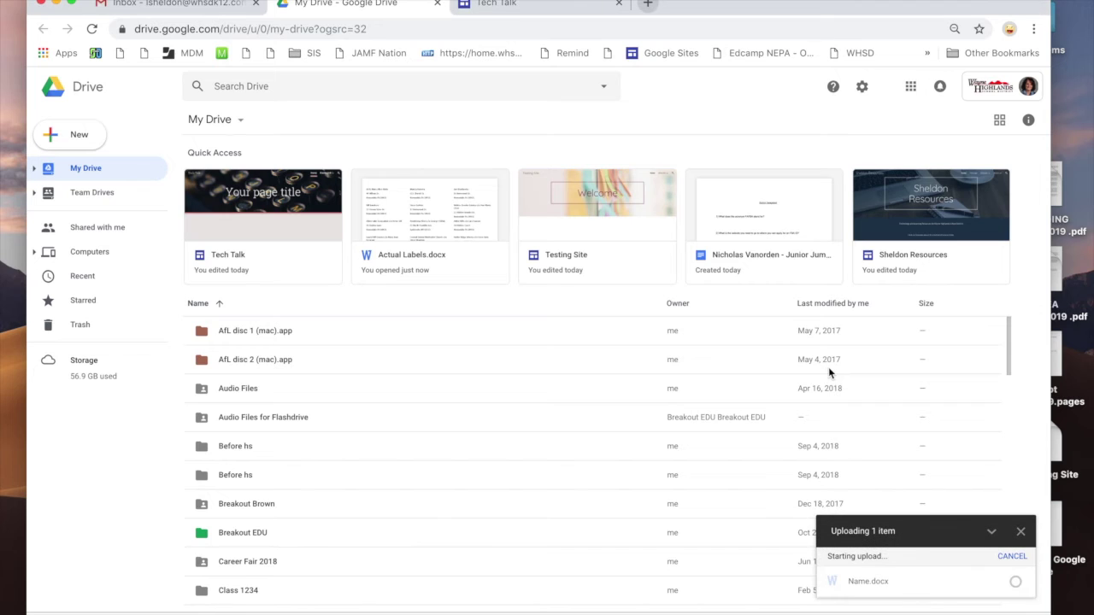
pyautogui.click(872, 582)
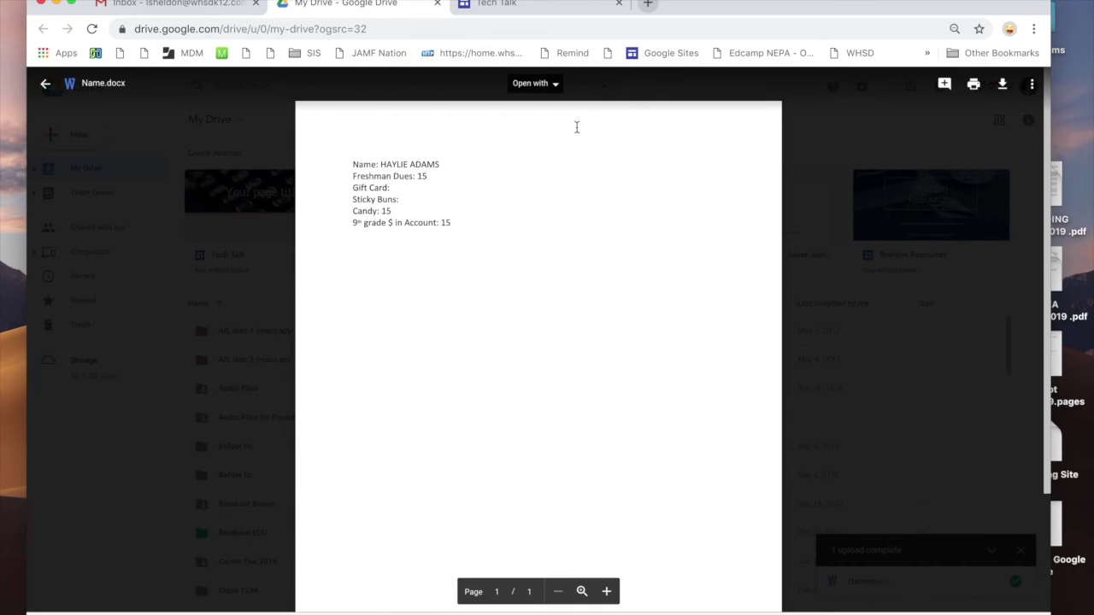
pyautogui.click(553, 85)
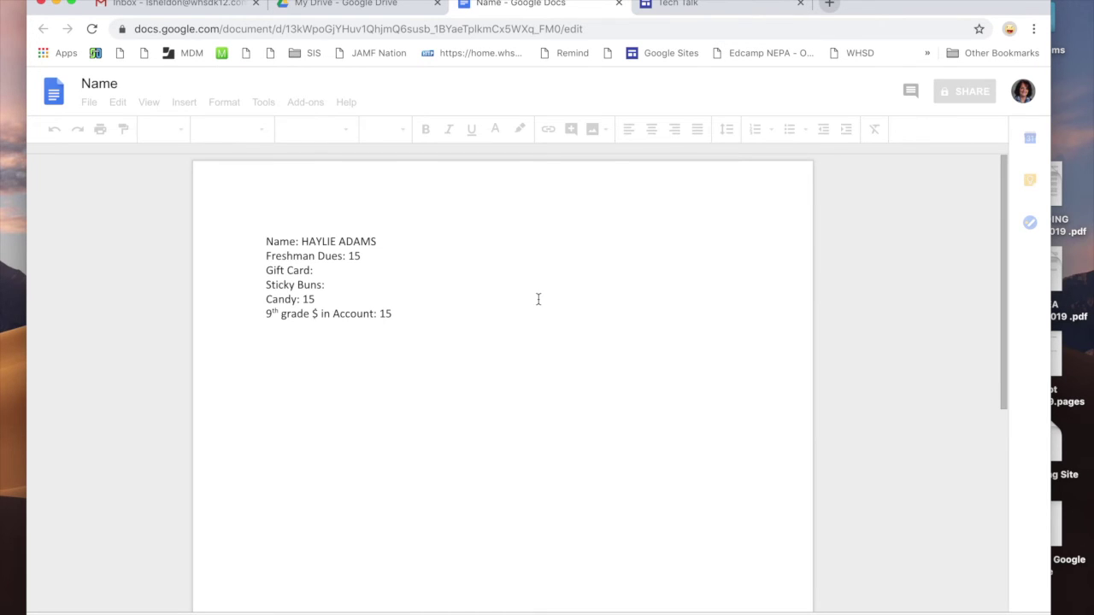
# - Clear the student's name after 'Name:' and set the document to 'On - Public on the web'
pyautogui.moveTo(378, 241); pyautogui.dragTo(297, 236)
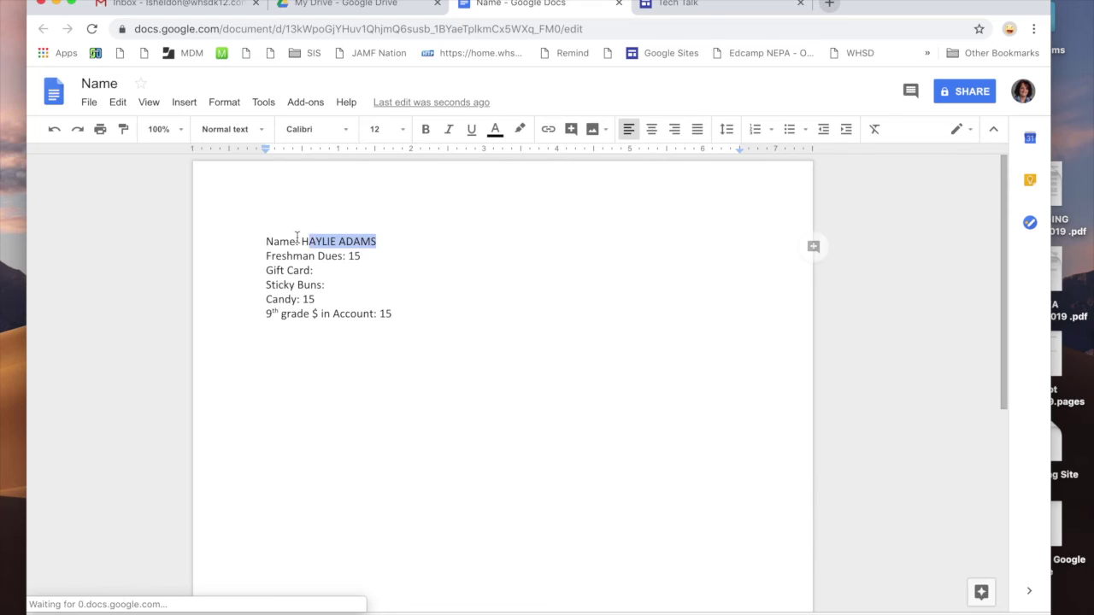
pyautogui.press('BackSpace')
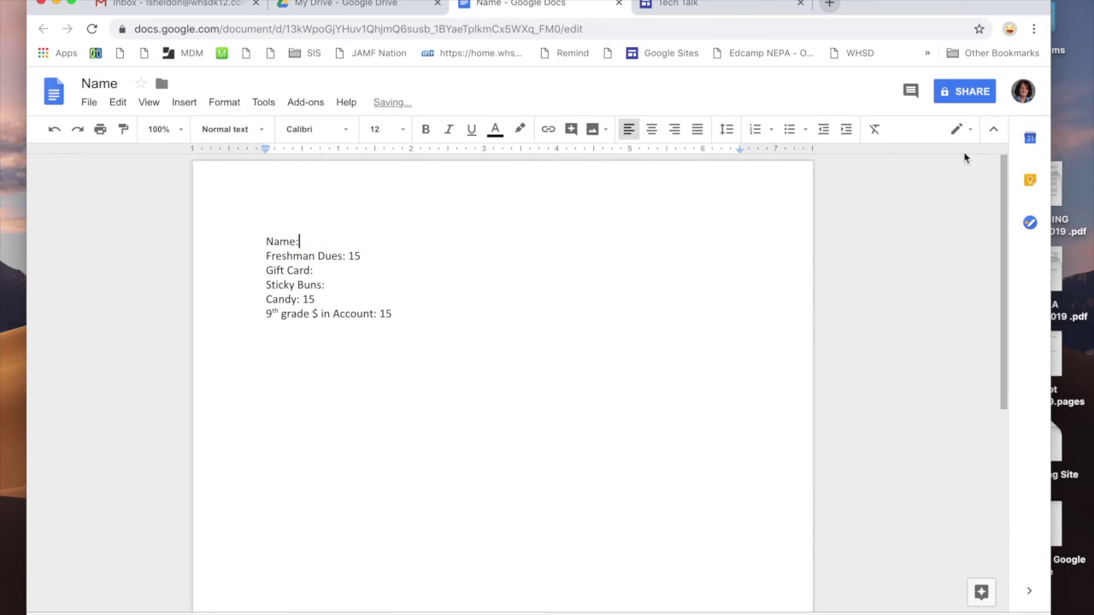
pyautogui.click(961, 96)
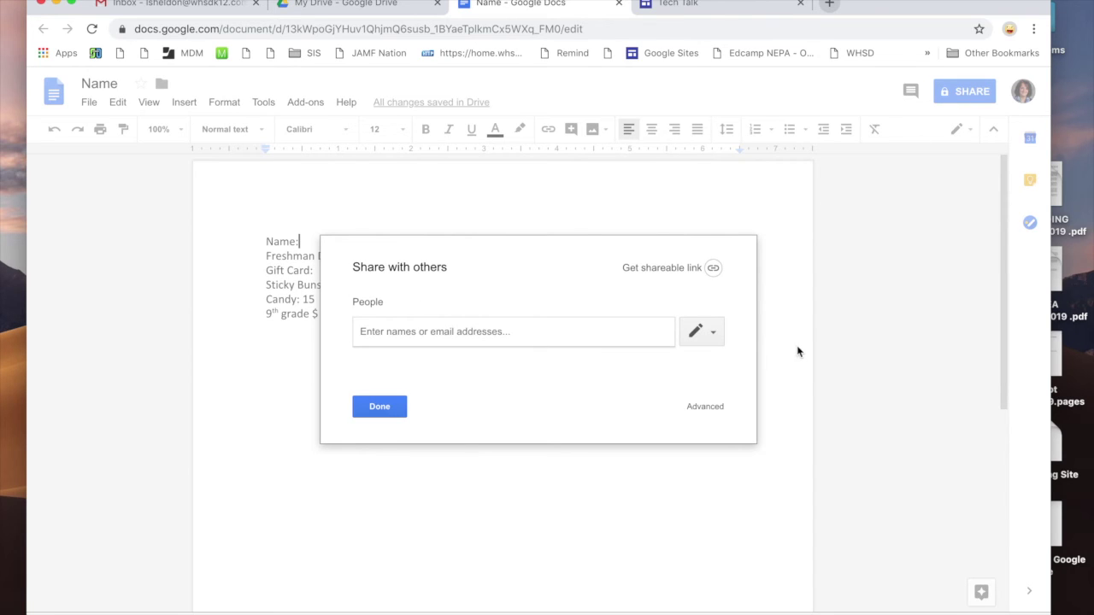
pyautogui.click(706, 410)
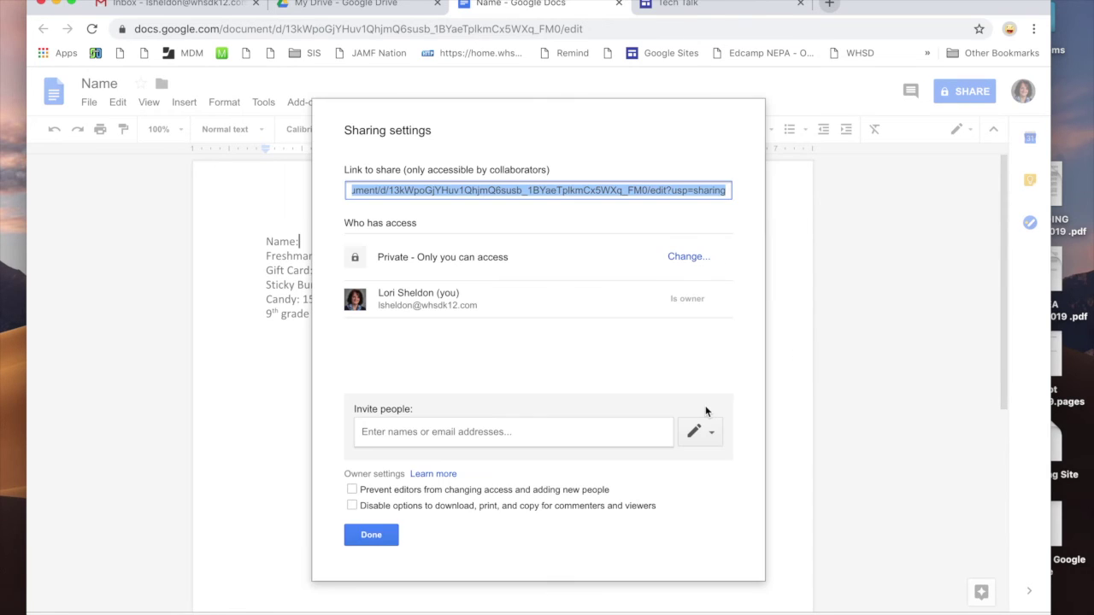
pyautogui.click(688, 256)
pyautogui.click(372, 232)
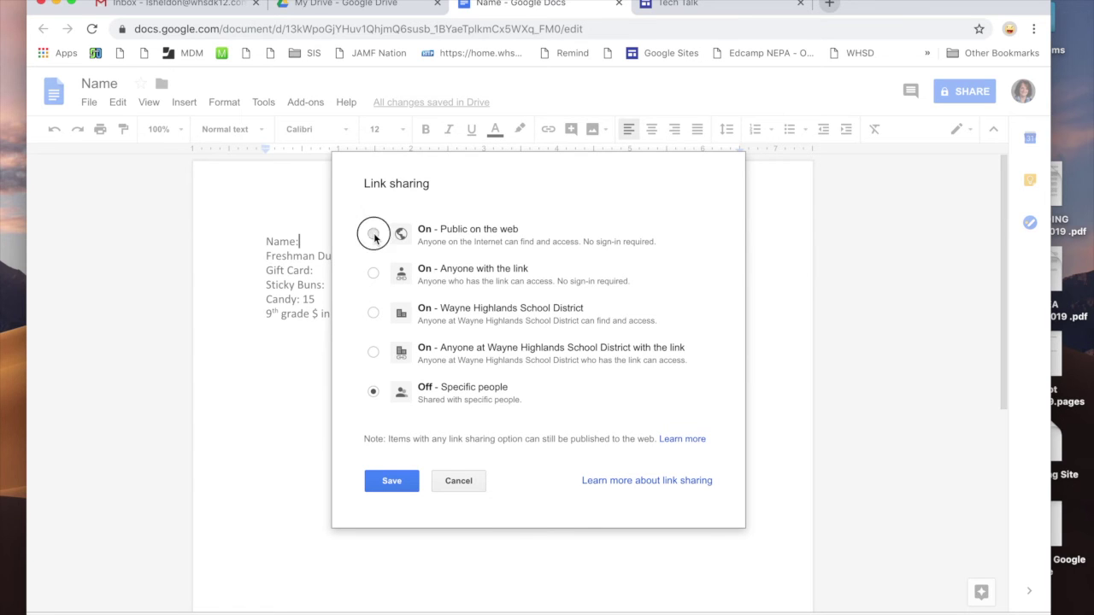
pyautogui.click(395, 506)
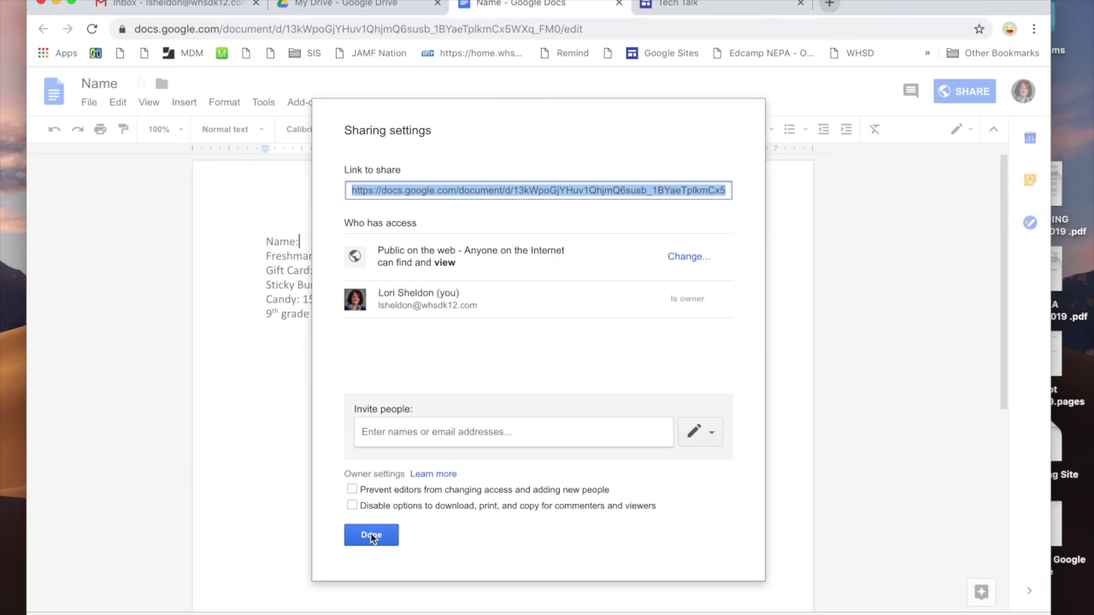
pyautogui.click(370, 535)
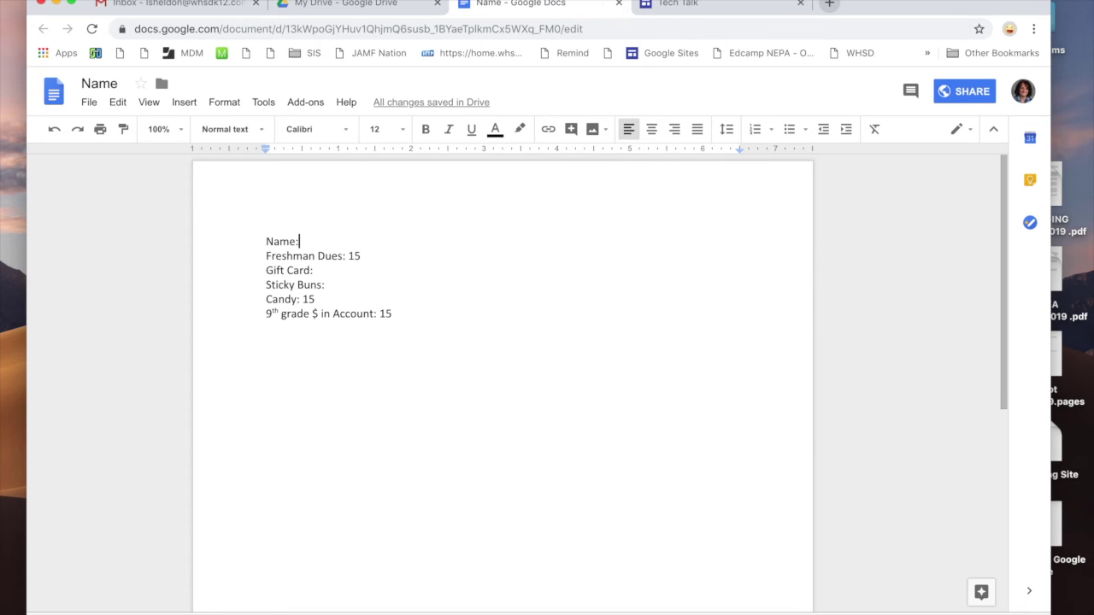
pyautogui.click(737, 5)
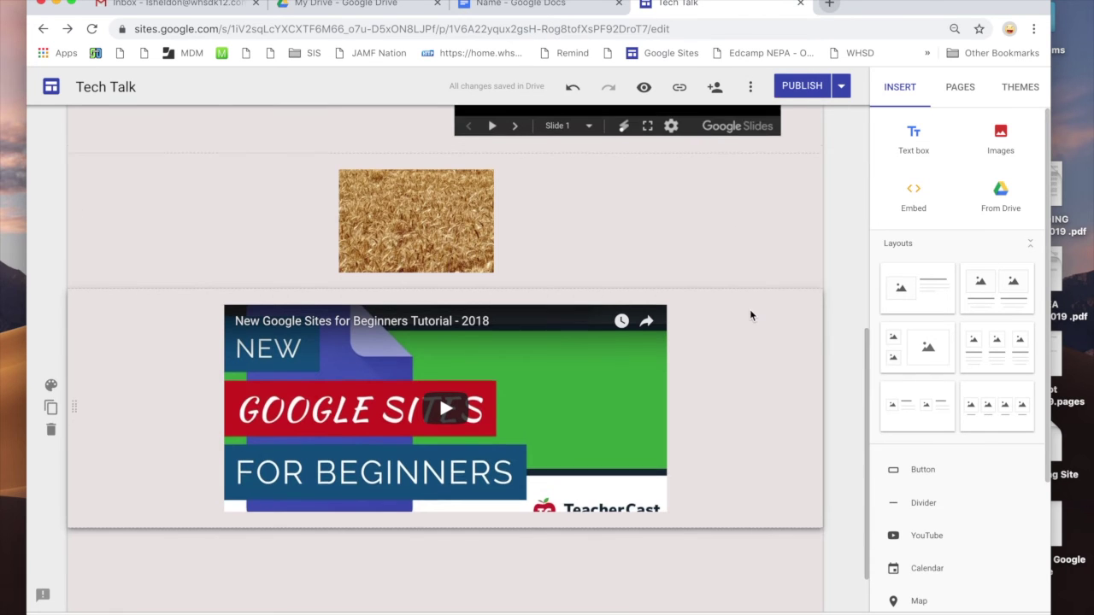
# - Preview the Tech Talk ELA page at full, tablet and phone sizes, then exit preview
pyautogui.scroll(10, 750, 315)
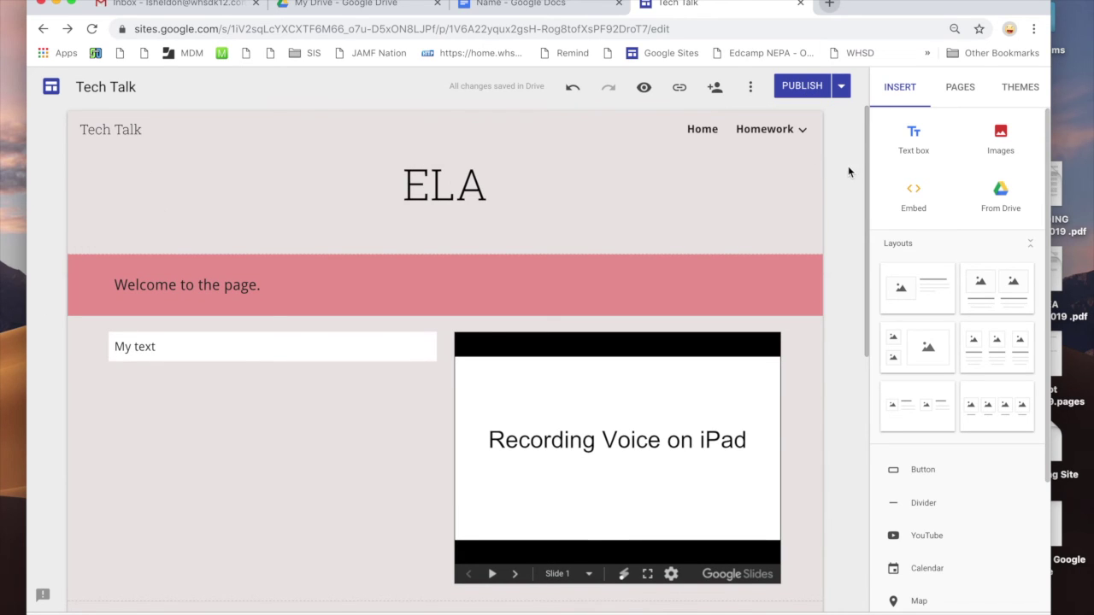
pyautogui.click(645, 89)
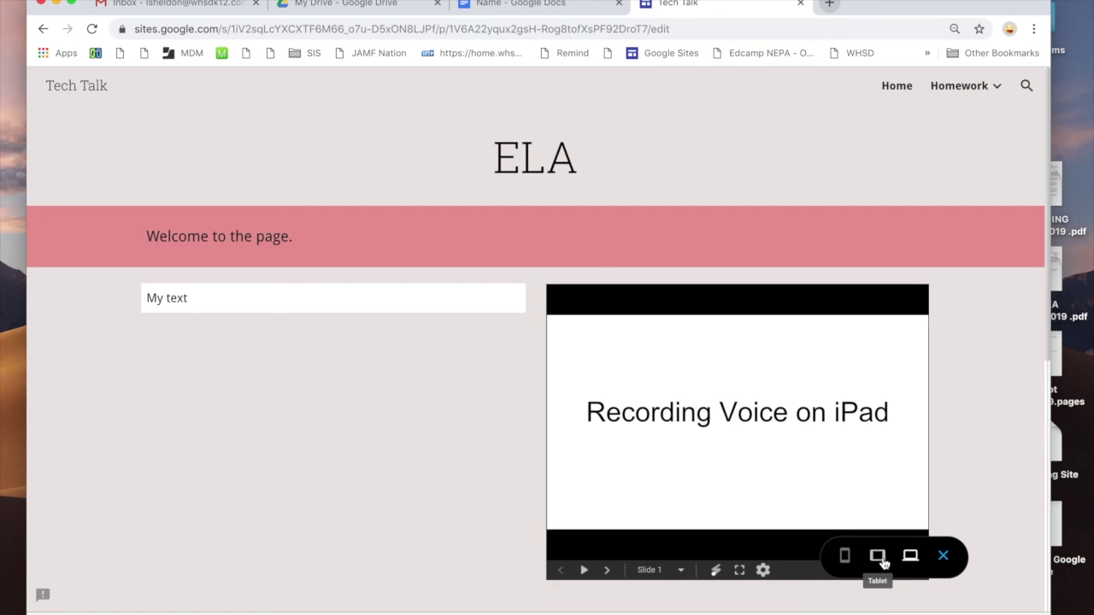
pyautogui.click(880, 558)
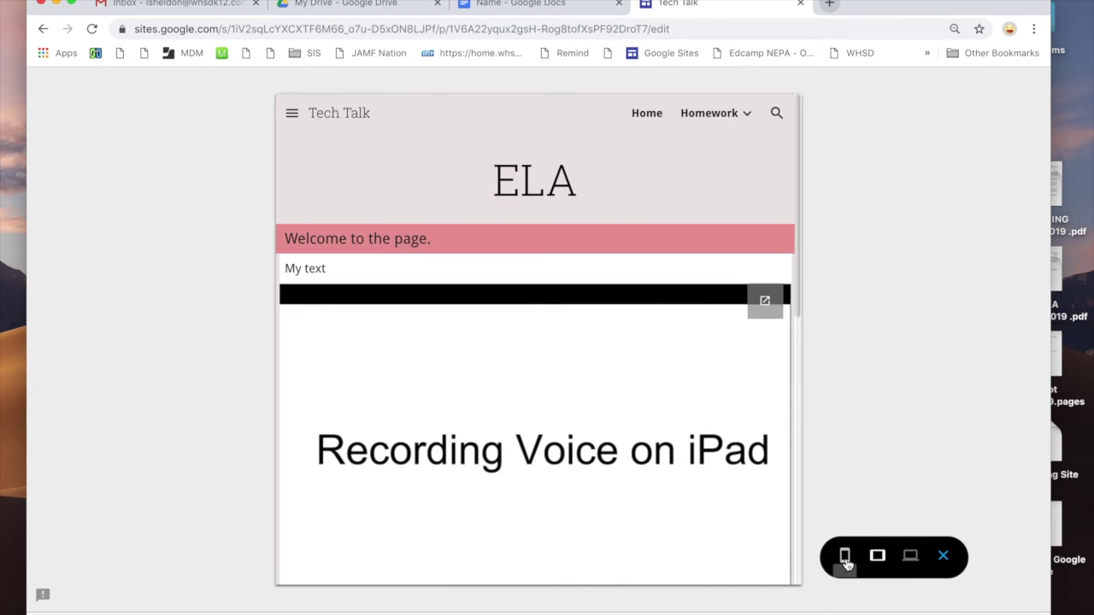
pyautogui.click(845, 557)
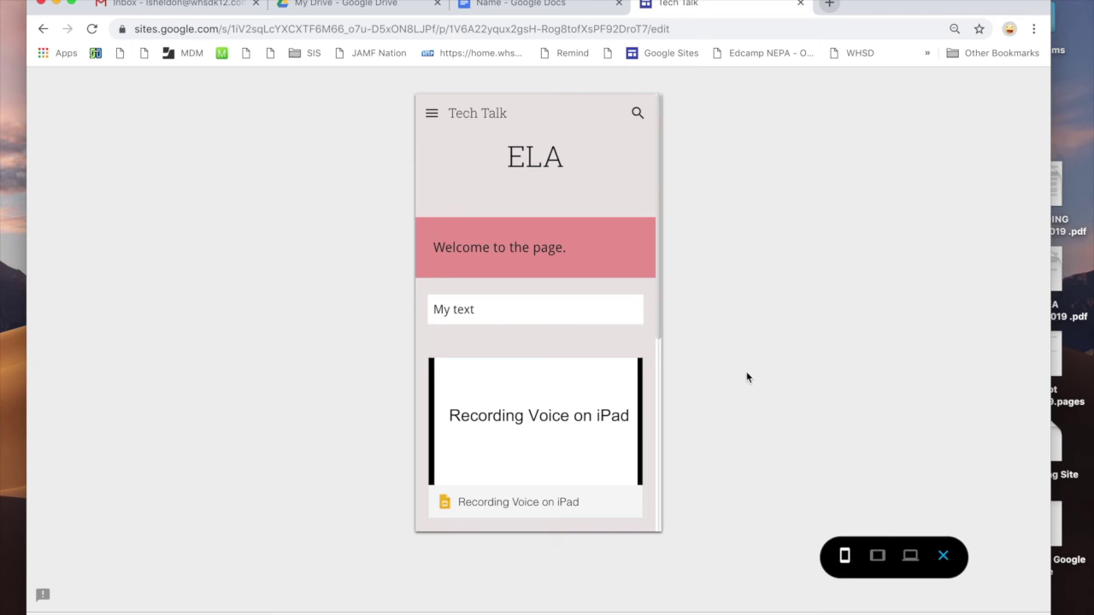
pyautogui.click(945, 557)
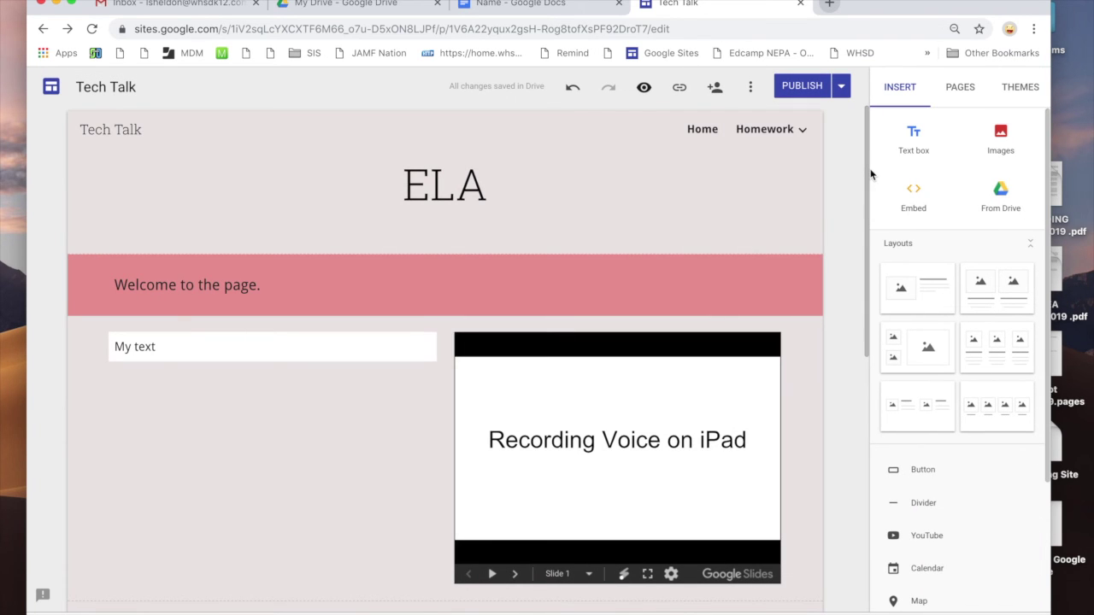
# - View the published ELA page and copy its full web address
pyautogui.click(842, 89)
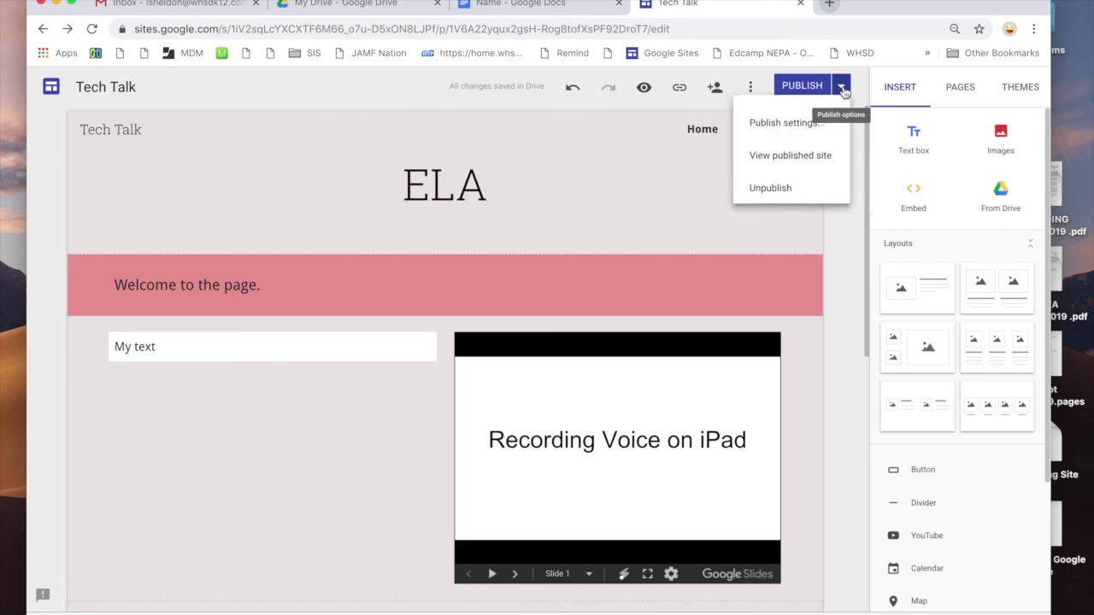
pyautogui.click(806, 165)
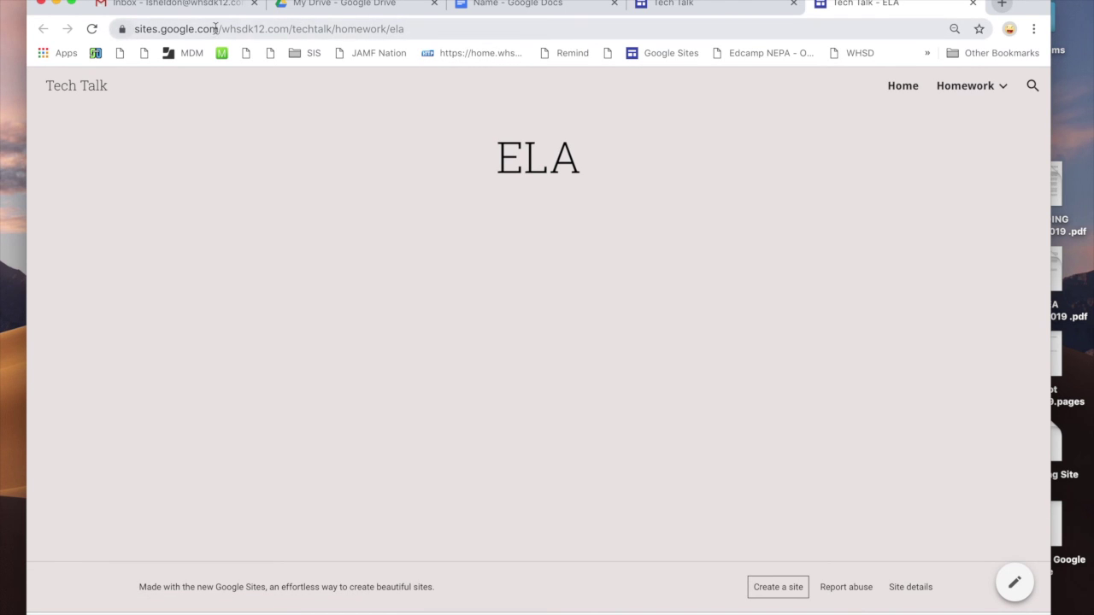
pyautogui.moveTo(417, 31); pyautogui.dragTo(127, 32)
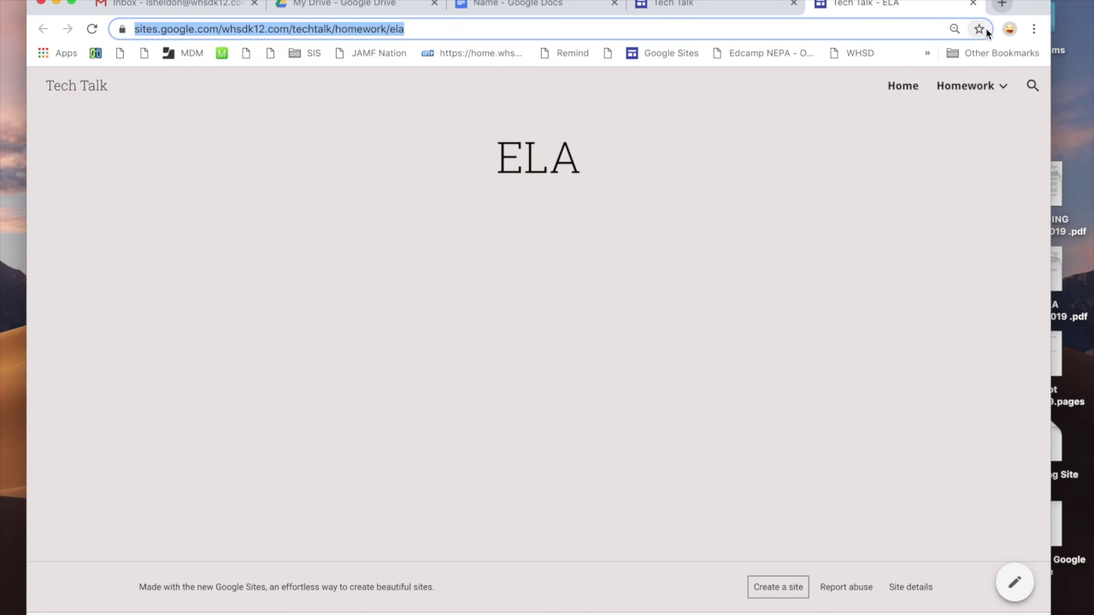
pyautogui.click(1001, 6)
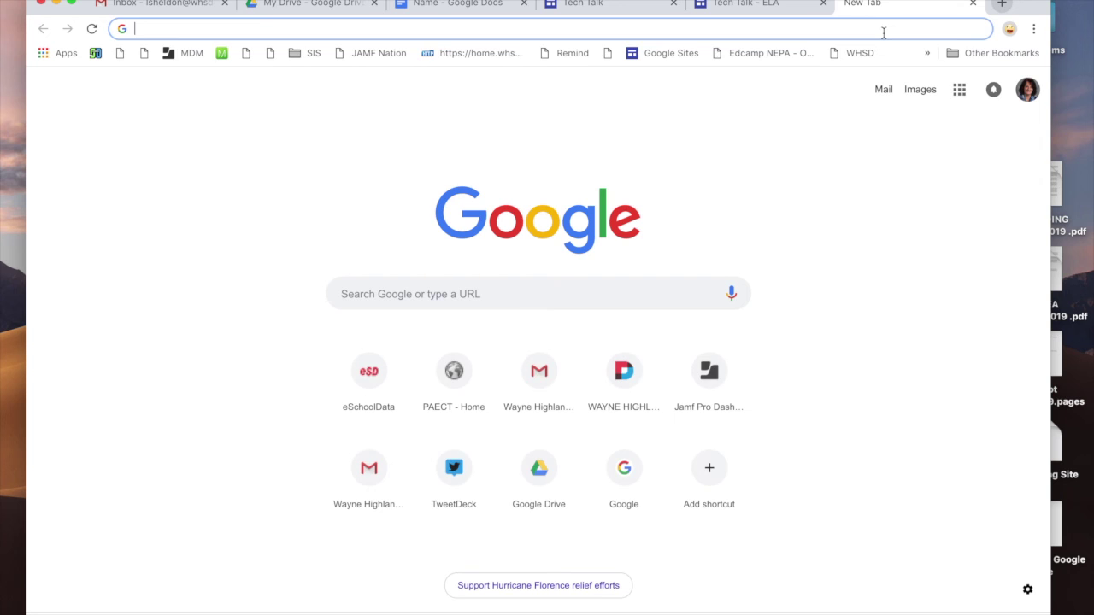
# - Go to the tinyurl.com website
pyautogui.write('tiny')
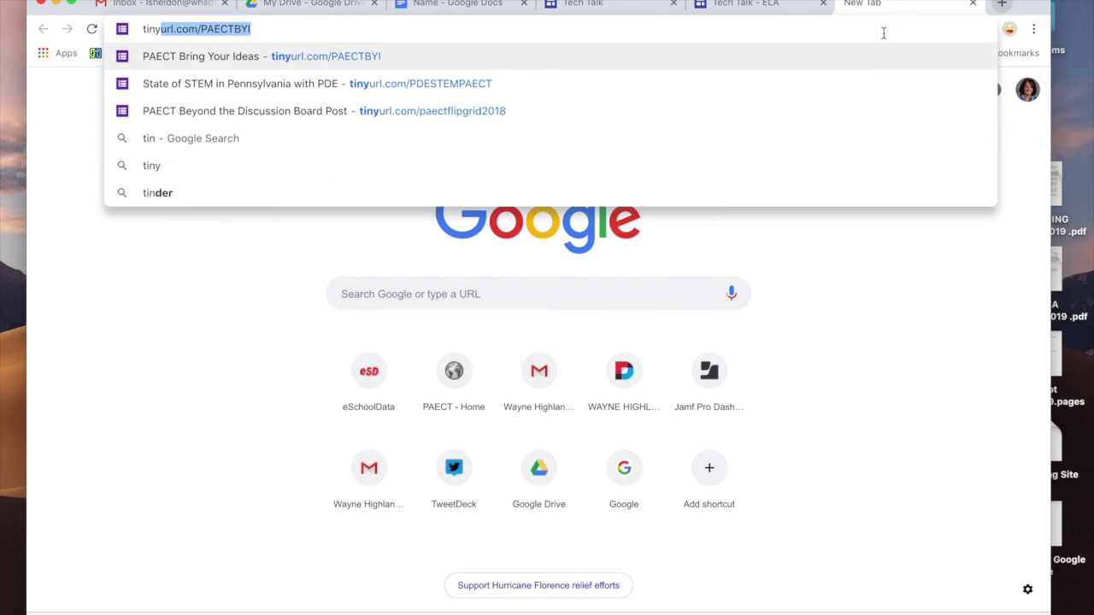
pyautogui.write('url.com')
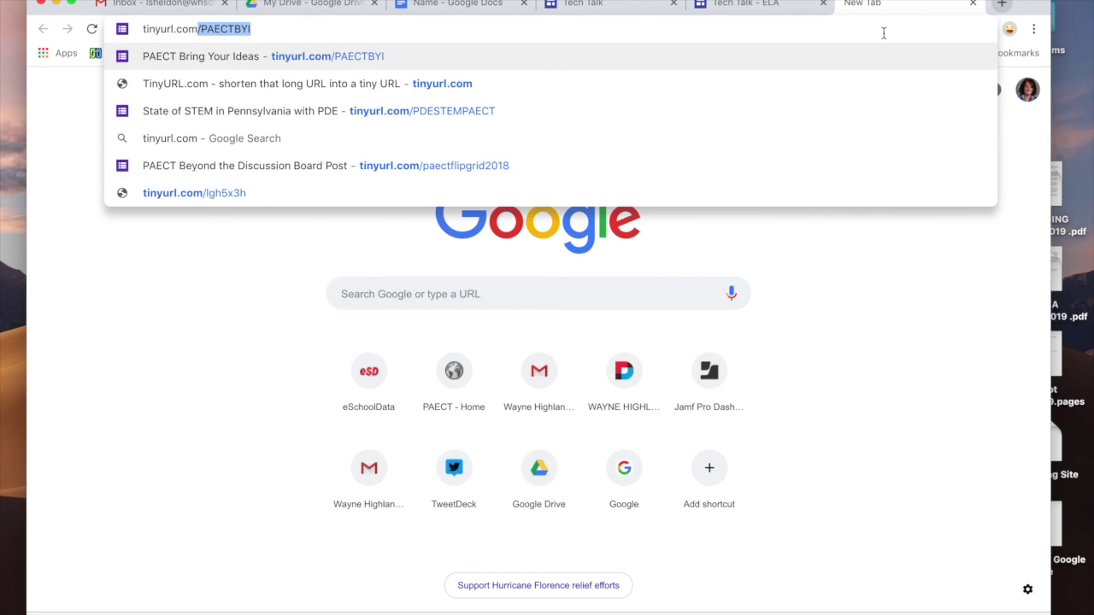
pyautogui.press('Delete')
pyautogui.press('Return')
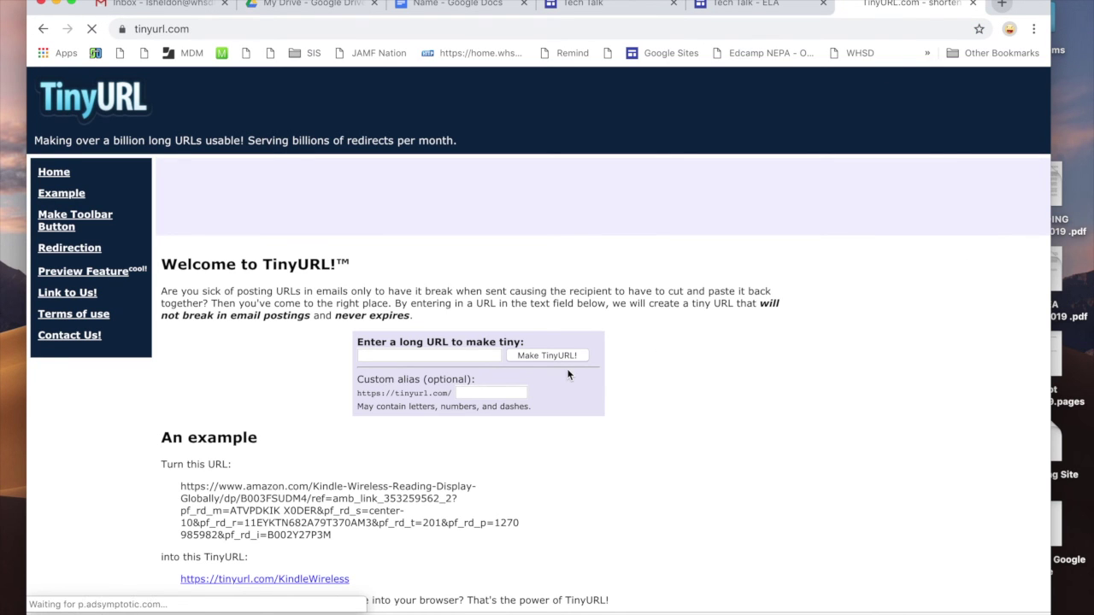
pyautogui.scroll(-1, 547, 368)
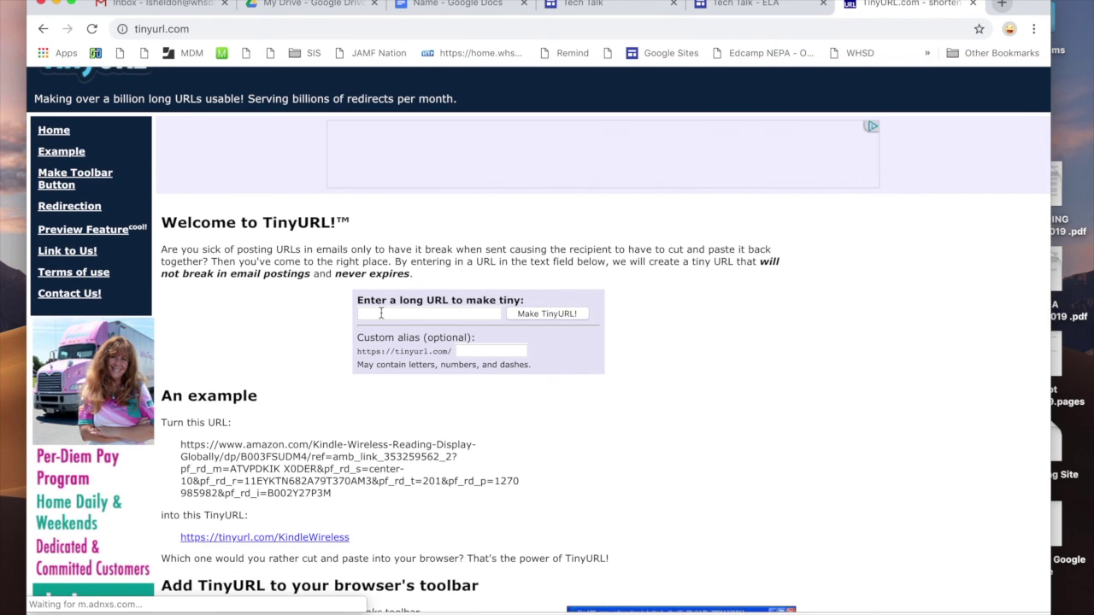
# - Submit the published ELA page address with a custom alias, getting tinyurl.com/y9omszkz instead
pyautogui.click(376, 315)
pyautogui.press('super+v')
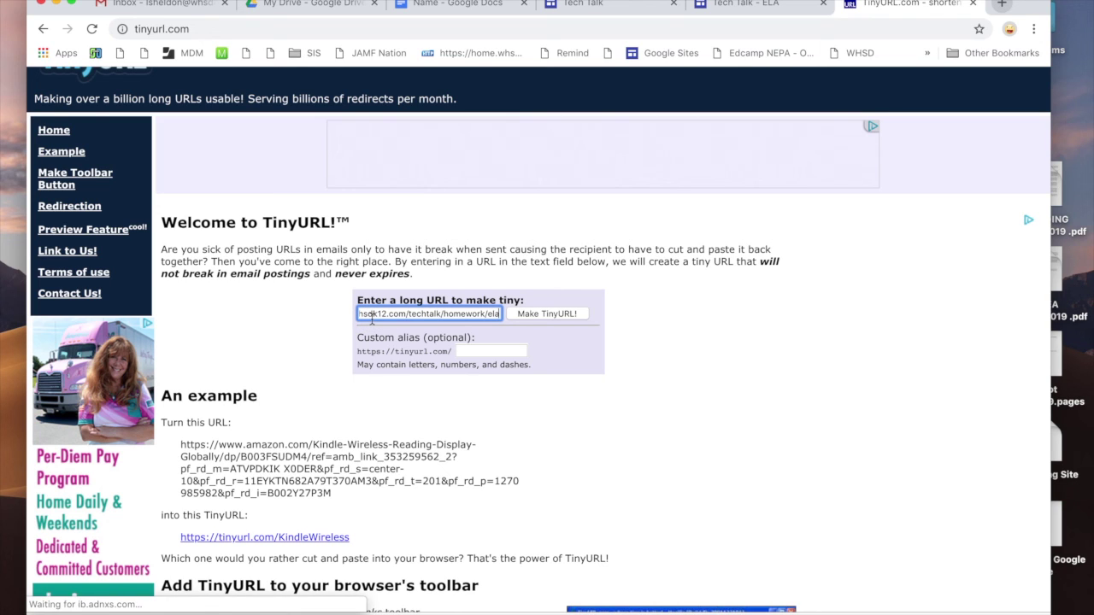
pyautogui.click(469, 351)
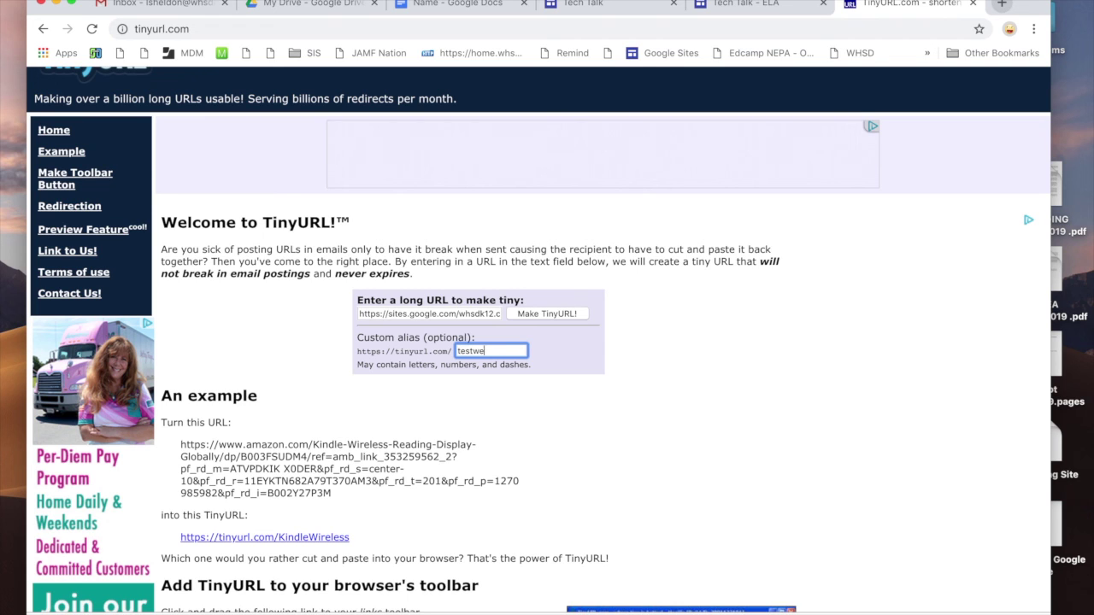
pyautogui.press('Return')
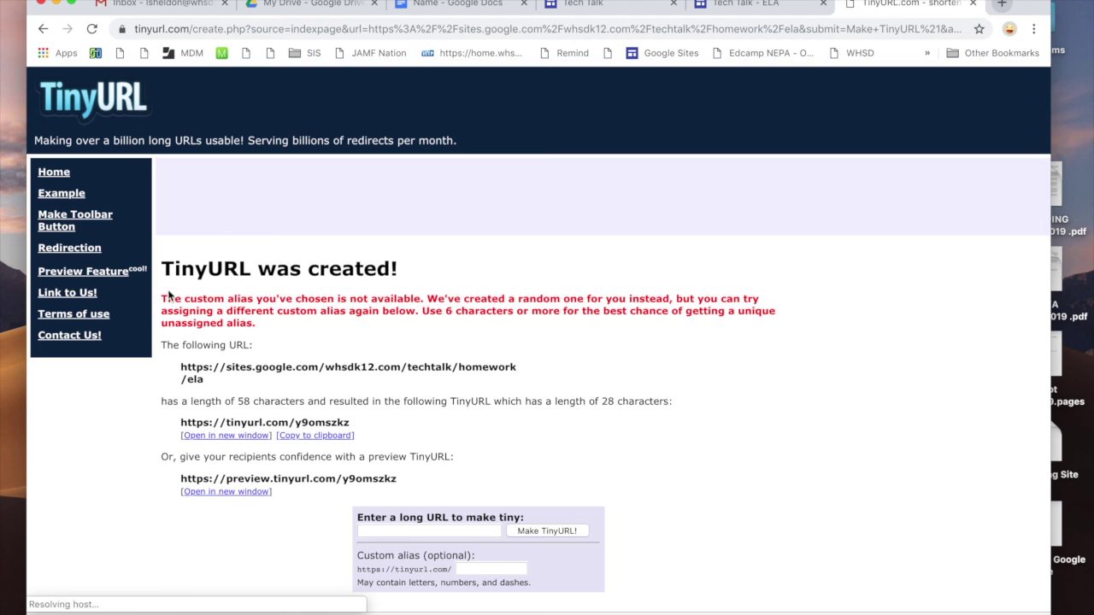
# - Shorten the ELA page address again without an alias to tinyurl.com/y9omszkz
pyautogui.scroll(-3, 409, 303)
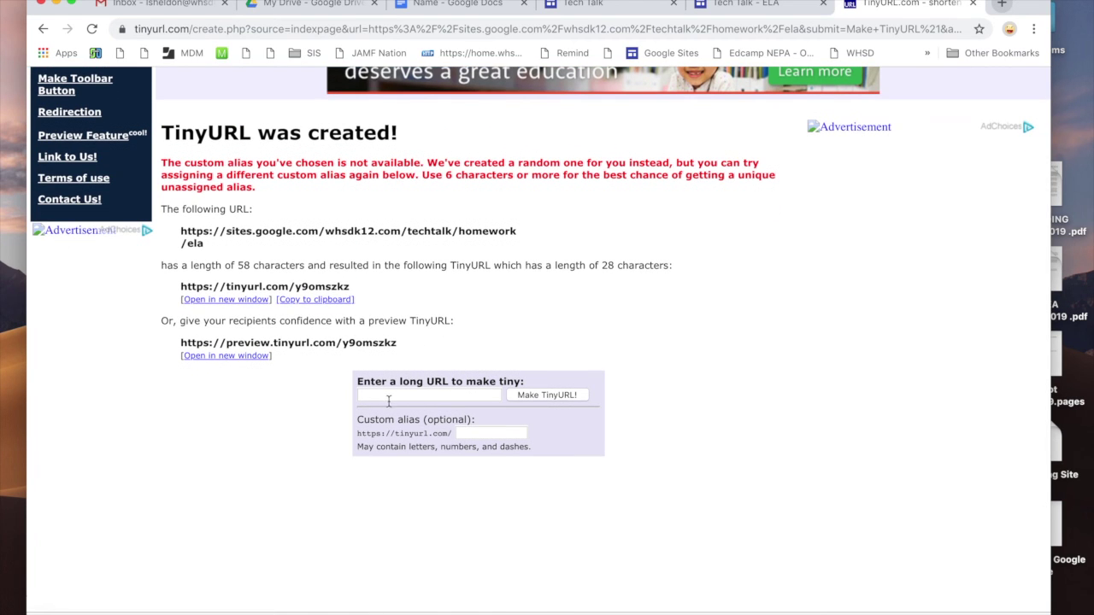
pyautogui.click(387, 397)
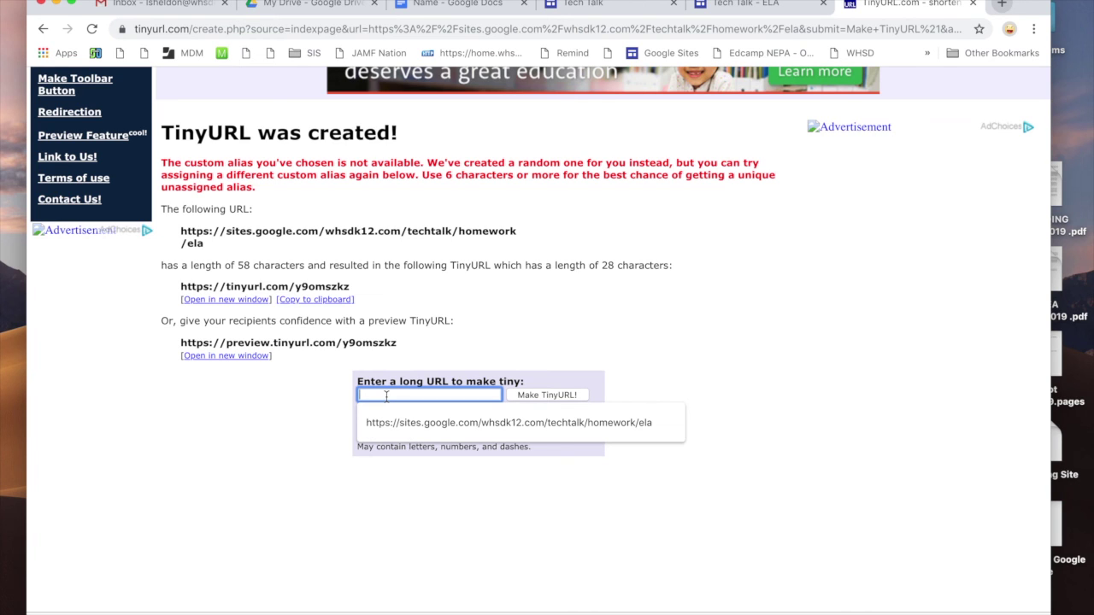
pyautogui.press('super+v')
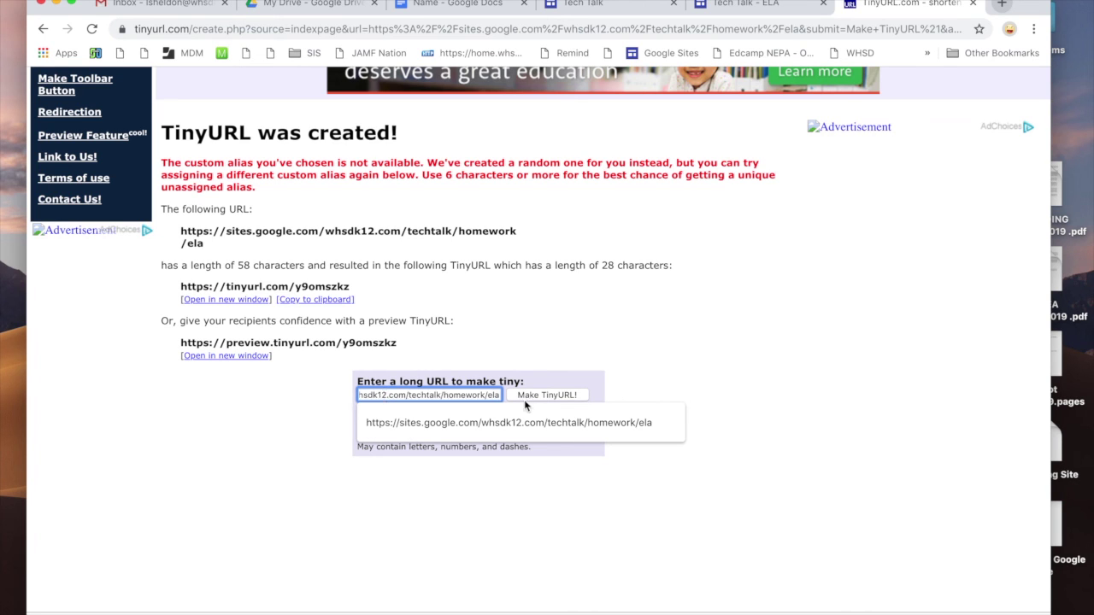
pyautogui.click(554, 394)
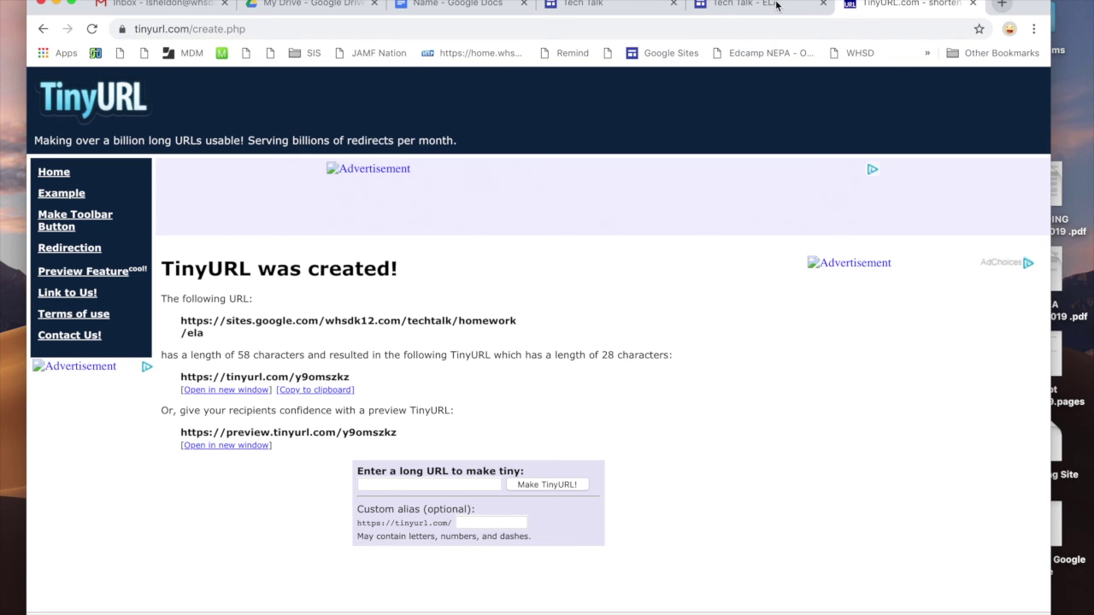
pyautogui.click(614, 7)
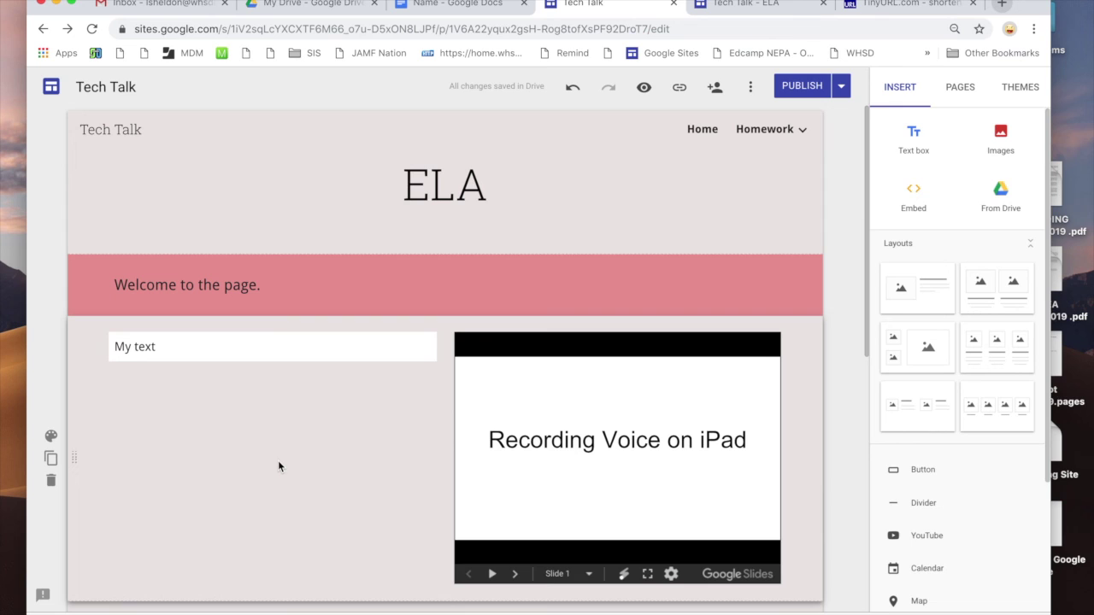